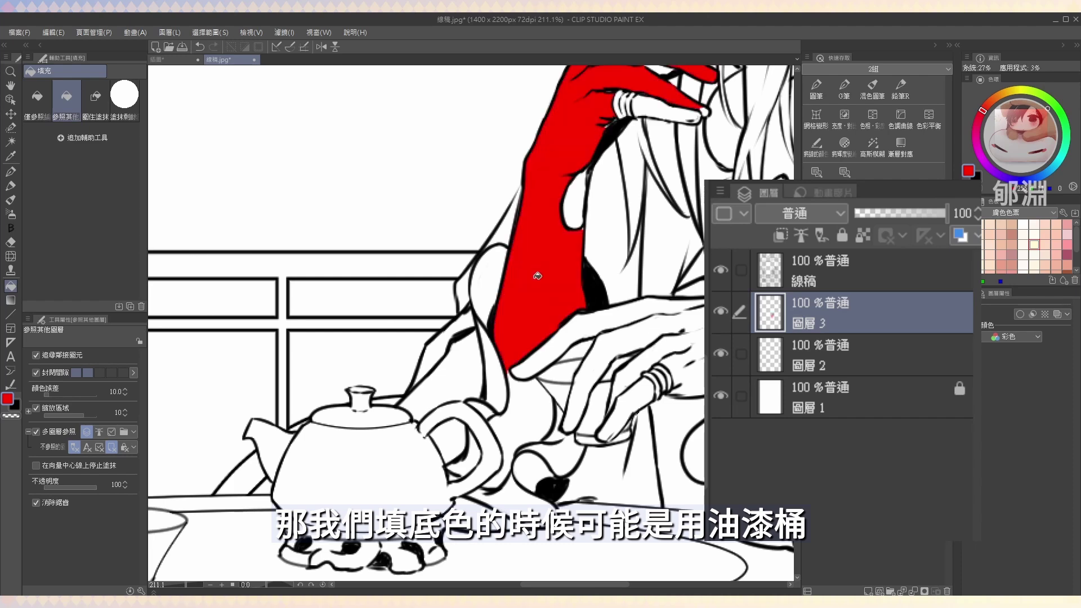
Fill the sleeve area beside the teapot with red and paint over the remaining gaps with the round pen
click(518, 405)
key(p)
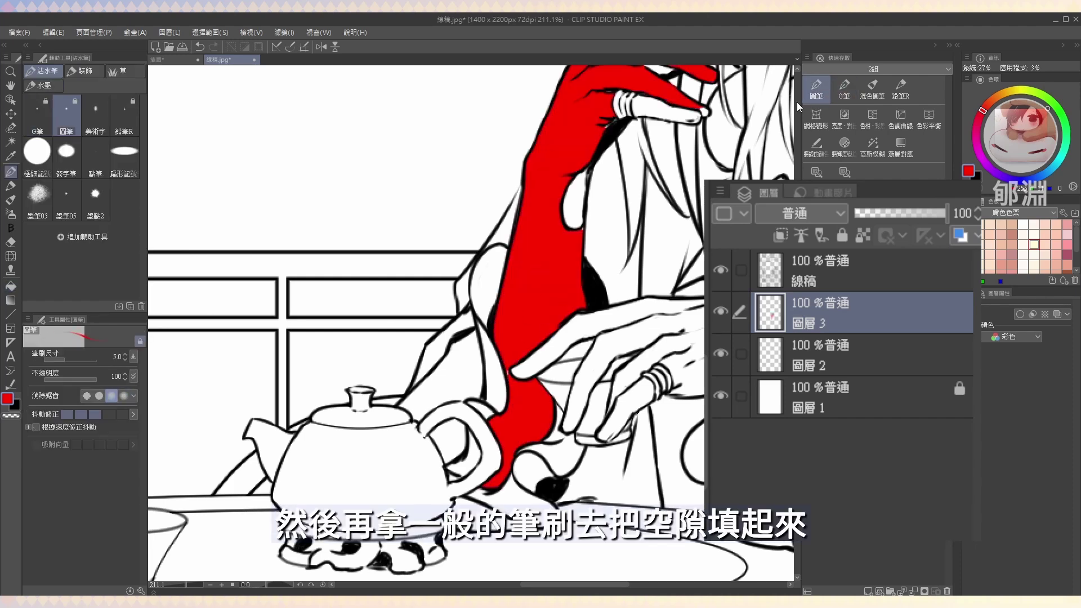
scroll(500, 362, up, 2)
scroll(544, 406, up, 6)
mouse_move(480, 374)
mouse_down()
mouse_move(468, 372)
mouse_move(482, 333)
mouse_up()
scroll(482, 333, down, 7)
drag(514, 290, 515, 386)
Clear 圖層 3 and paint a large round blue area over the arms and sleeves with the round pen
key(Delete)
drag(492, 244, 544, 243)
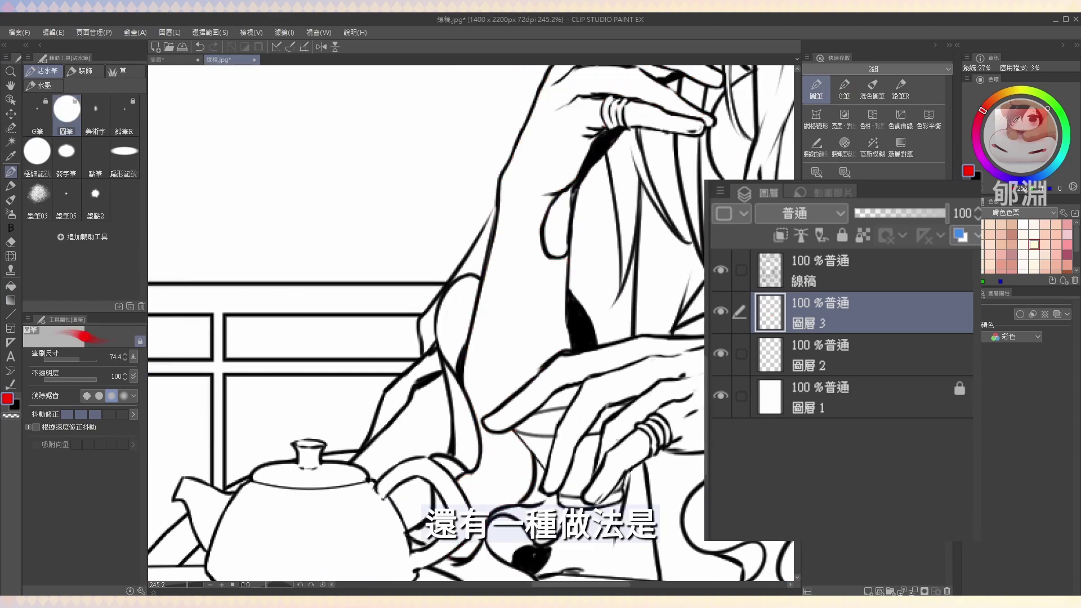
click(1018, 186)
mouse_move(394, 147)
mouse_down()
mouse_move(439, 226)
mouse_move(484, 382)
mouse_move(634, 349)
mouse_move(386, 434)
mouse_move(579, 229)
mouse_up()
Auto-select the blue background areas outside the figure and delete their colour, clearing the selection at the end
key(w)
click(422, 236)
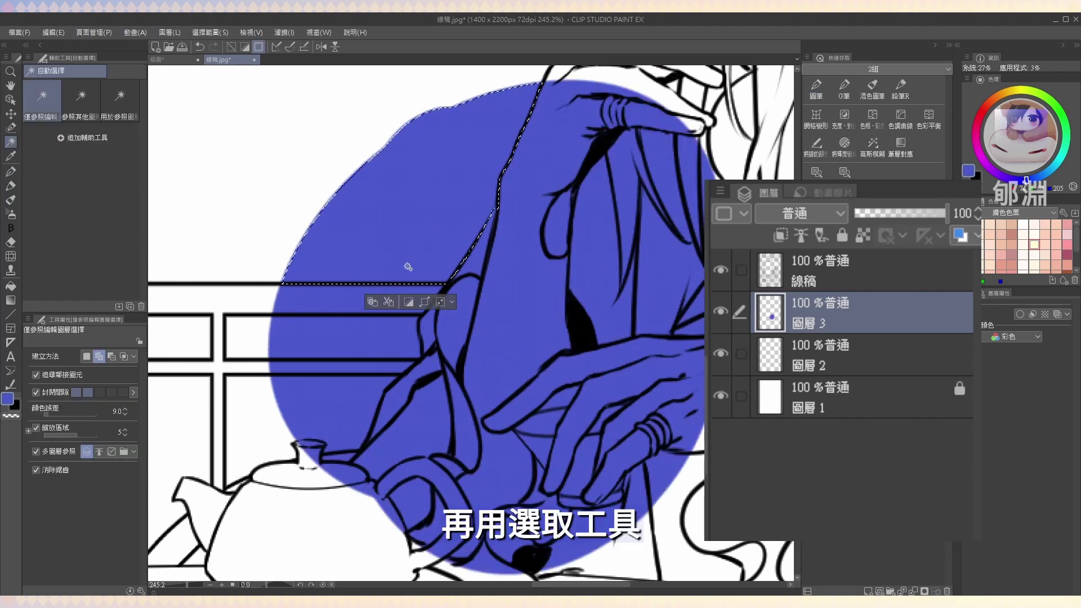
click(317, 346)
click(318, 372)
click(320, 406)
key(Delete)
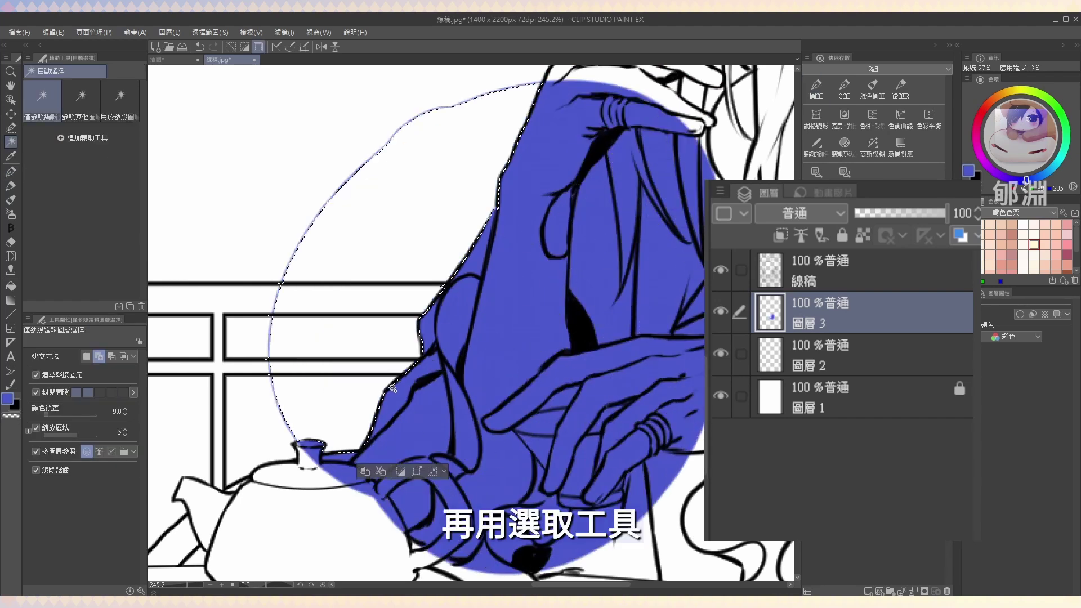
key(ctrl+d)
Erase the leftover blue outline around the figure and teapot lid with the 柔軟 eraser, and clear 圖層 3
key(e)
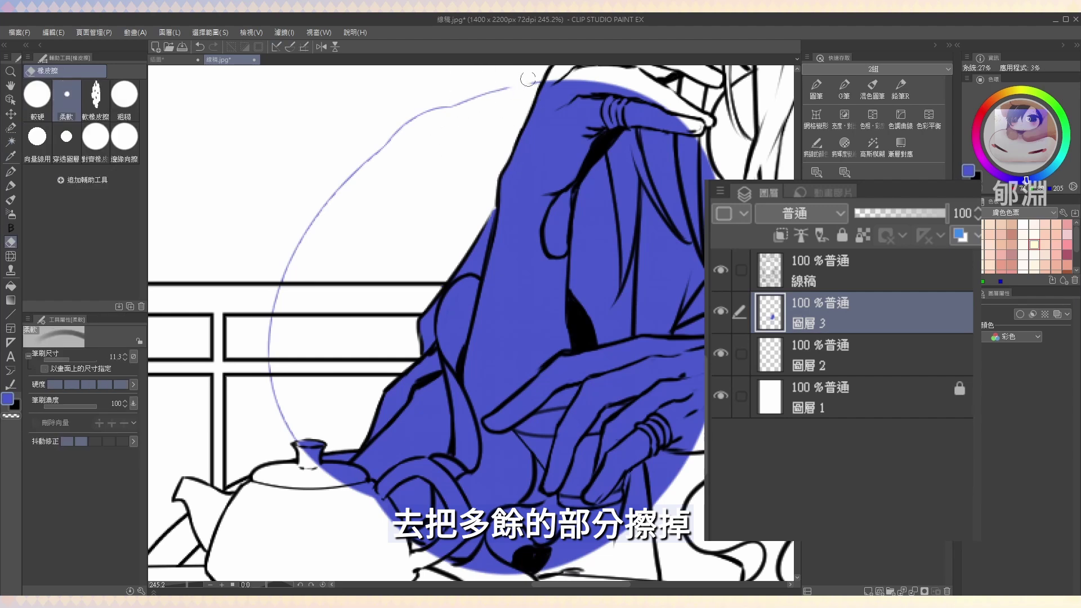
key(])
mouse_move(531, 89)
mouse_down()
mouse_move(335, 183)
mouse_move(300, 235)
mouse_move(296, 273)
mouse_up()
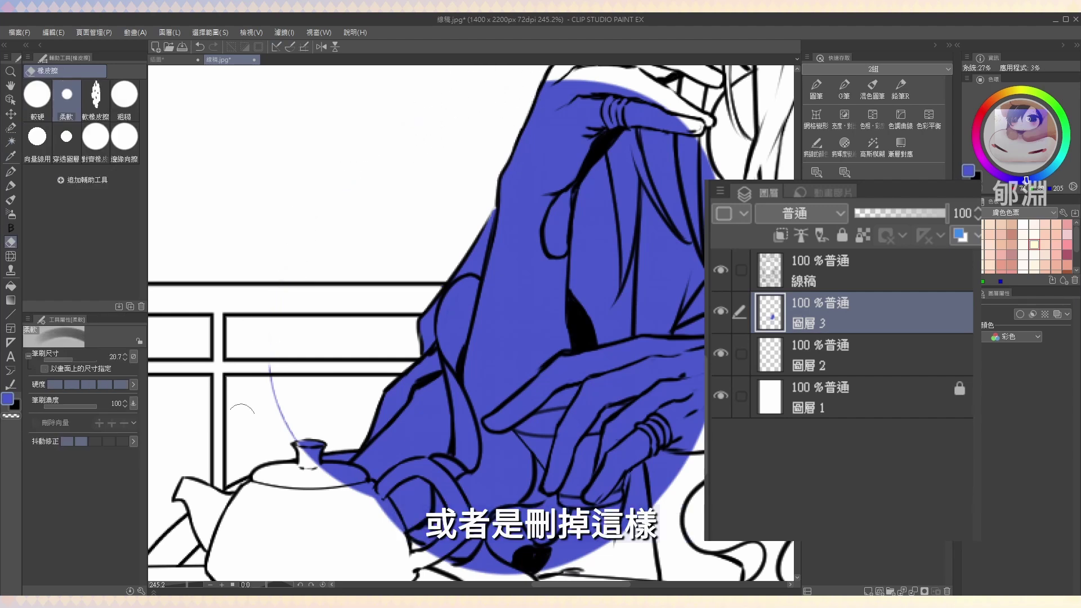
mouse_move(282, 485)
mouse_down()
mouse_move(321, 443)
mouse_move(328, 476)
mouse_move(340, 449)
mouse_up()
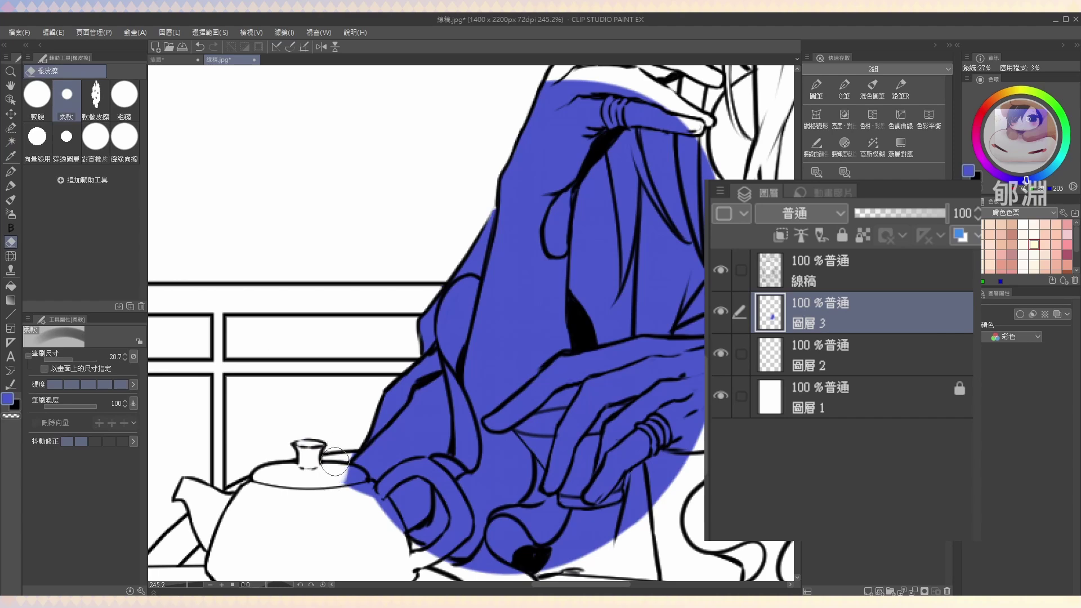
key(Delete)
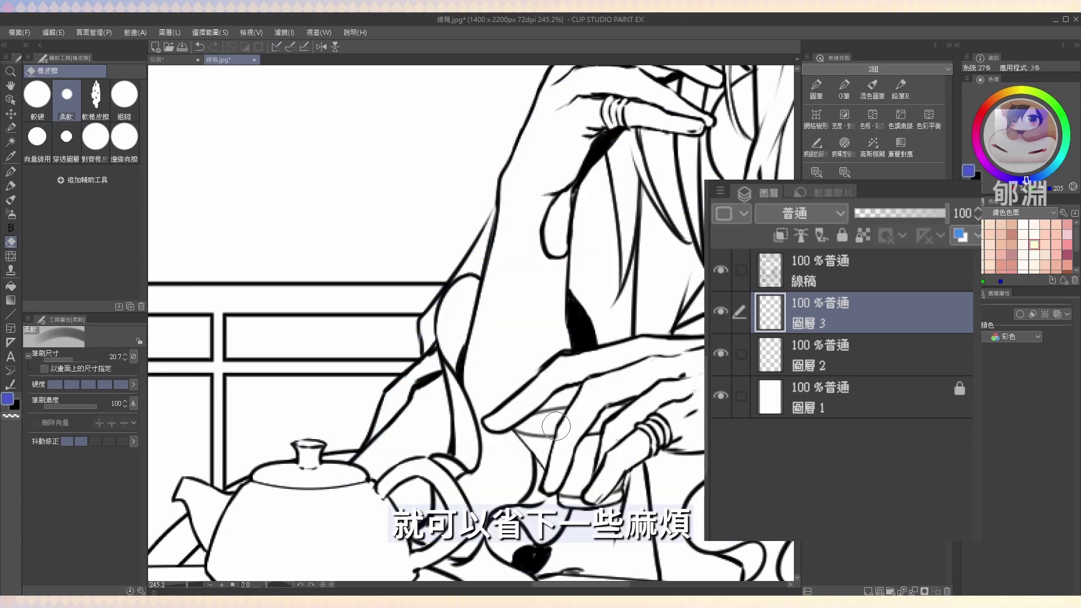
Toggle the 線稿 layer's visibility to check the line art and set that layer as the reference layer
click(767, 271)
click(722, 269)
click(722, 269)
drag(564, 309, 573, 273)
click(718, 269)
click(718, 267)
drag(684, 321, 690, 371)
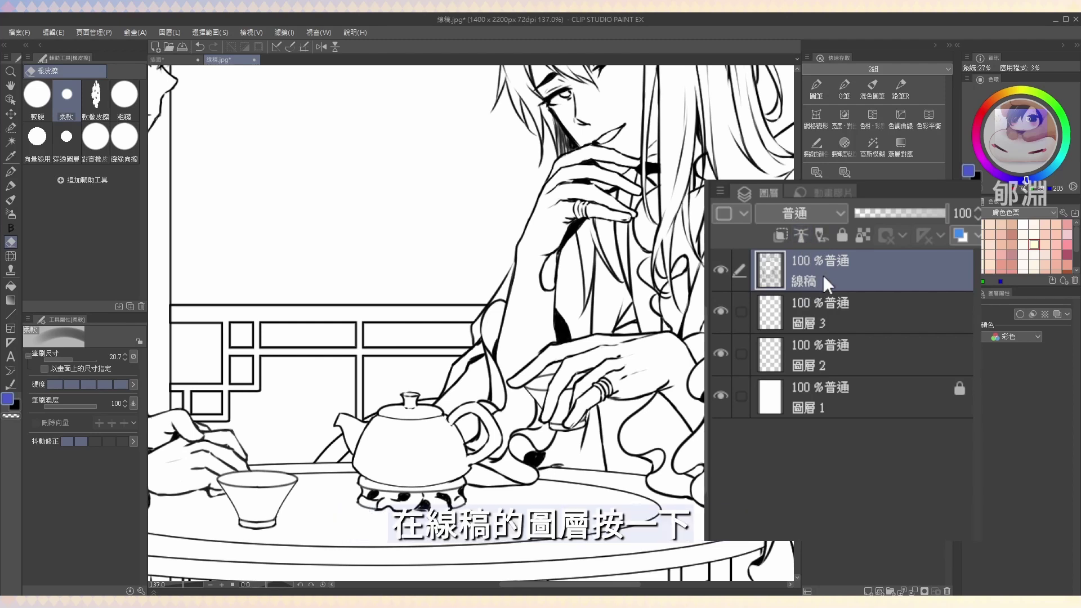
click(799, 235)
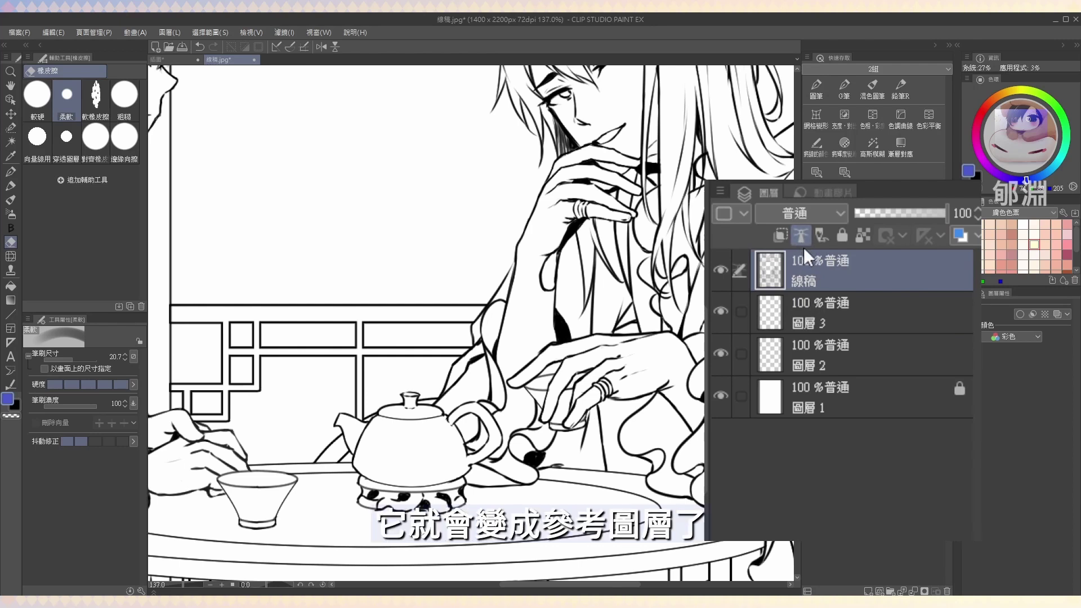
click(788, 354)
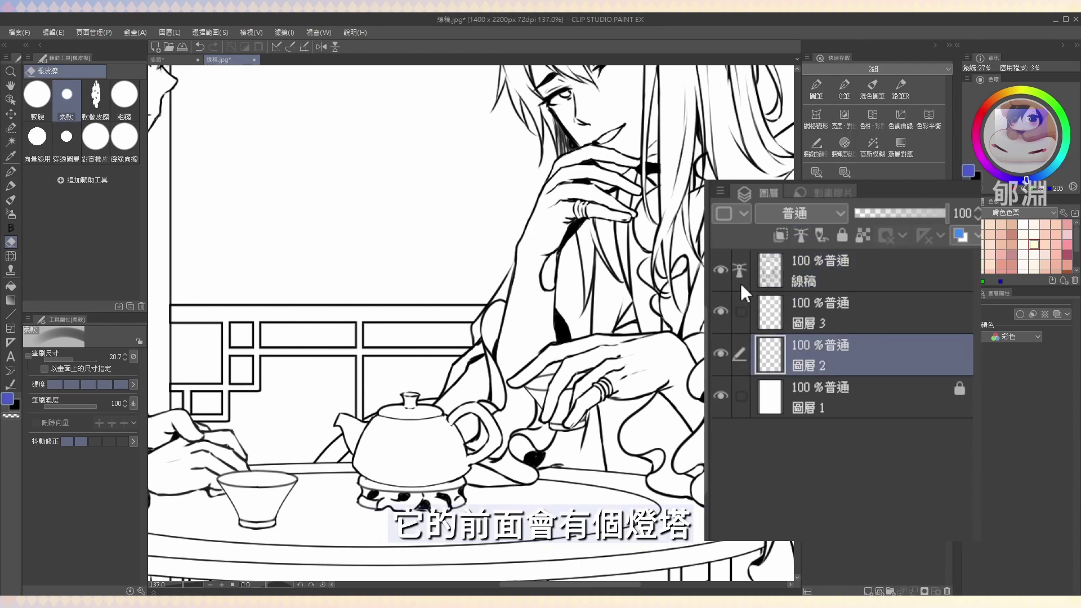
With 圖層 3 active, set the round pen not to cross the reference layer's lines, with 縮放區域 enabled at 2
click(749, 301)
key(p)
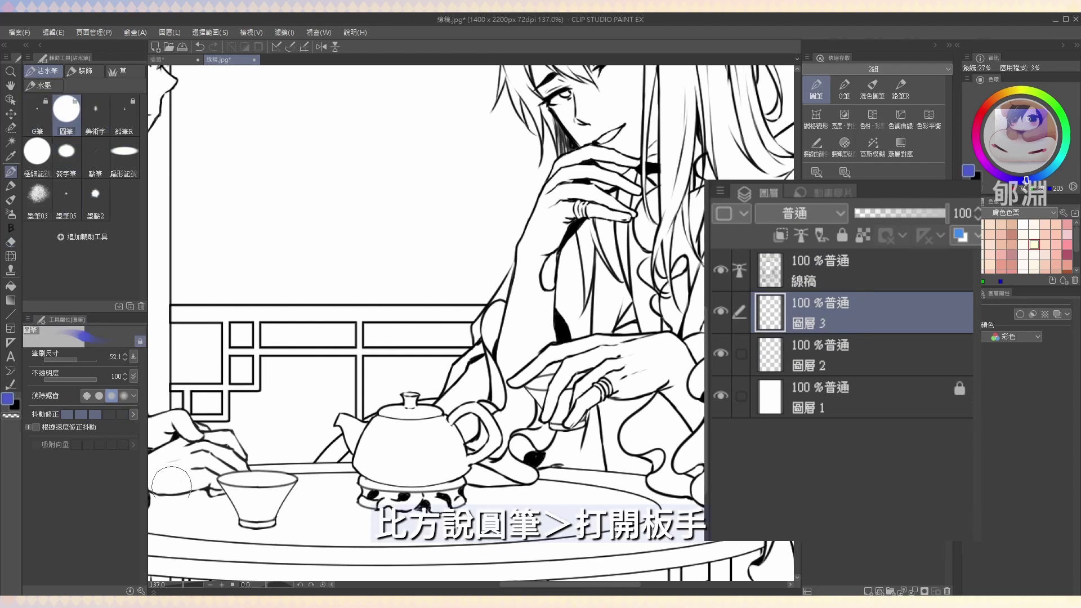
click(141, 591)
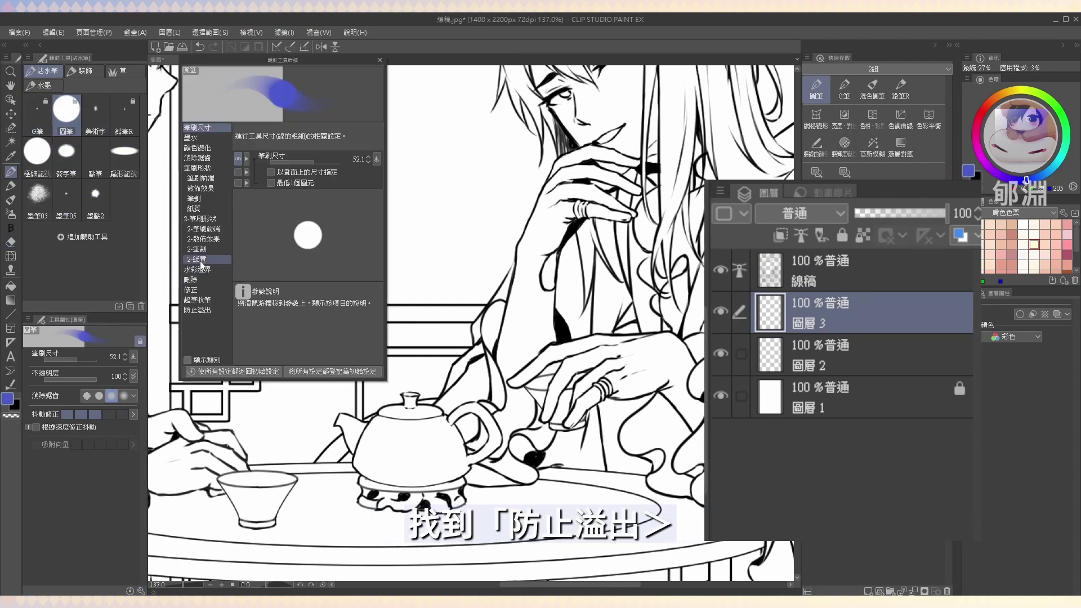
click(195, 312)
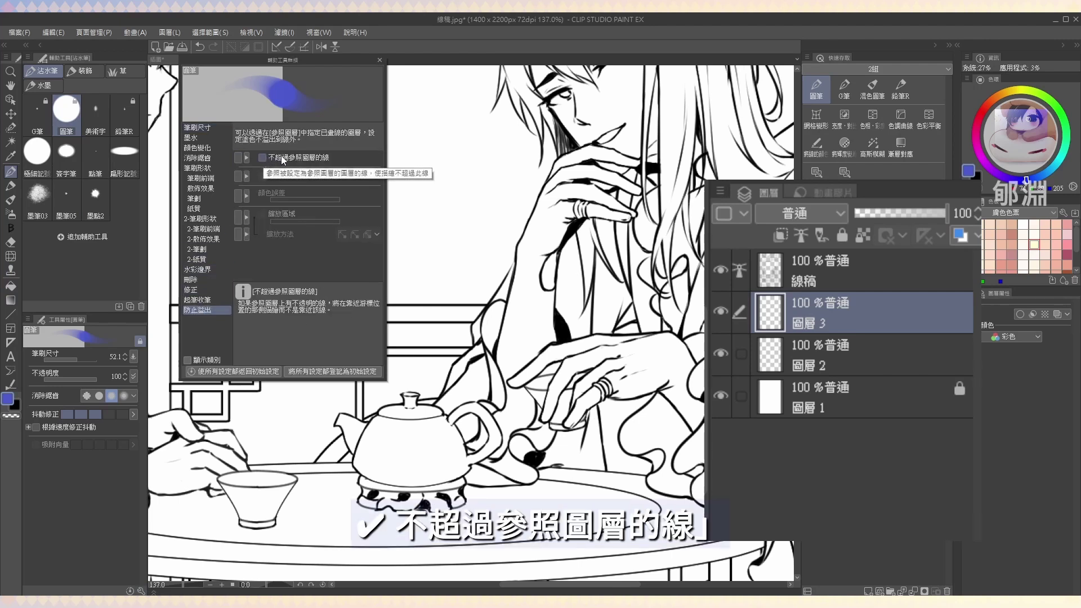
click(262, 157)
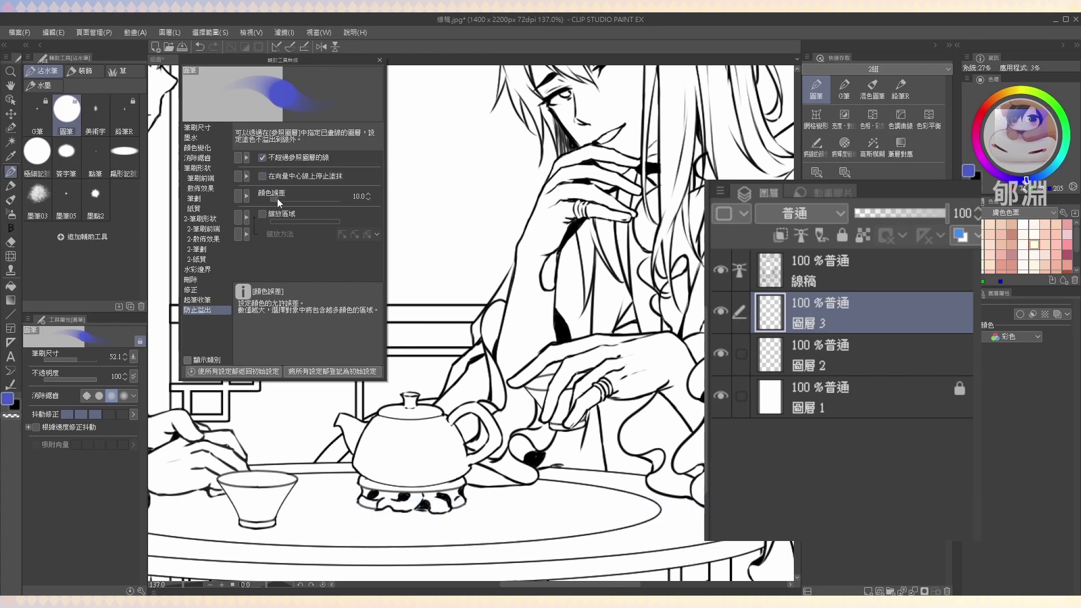
click(263, 215)
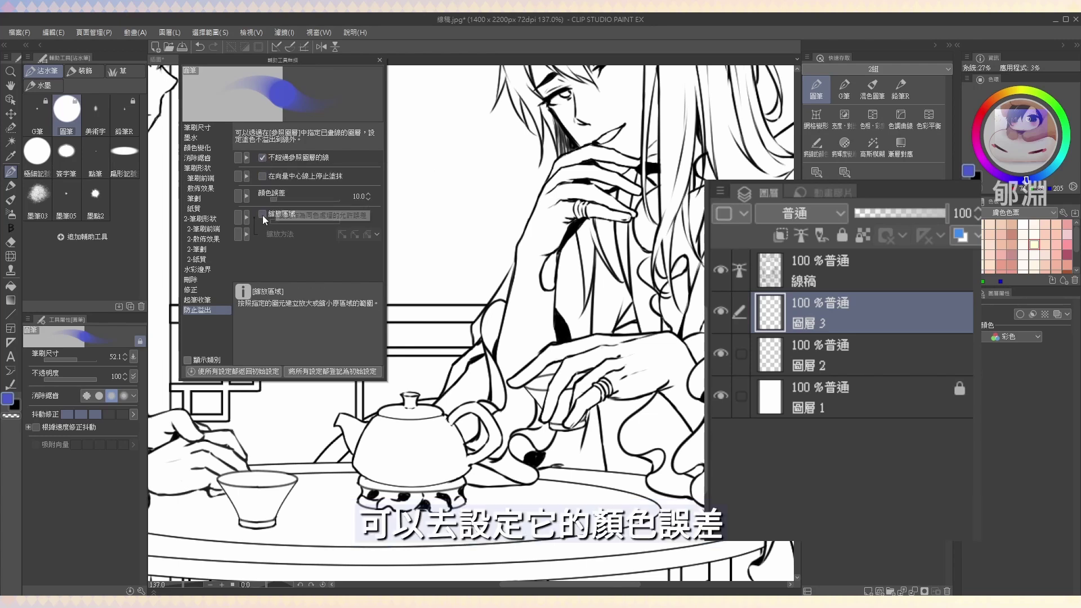
drag(317, 222, 297, 221)
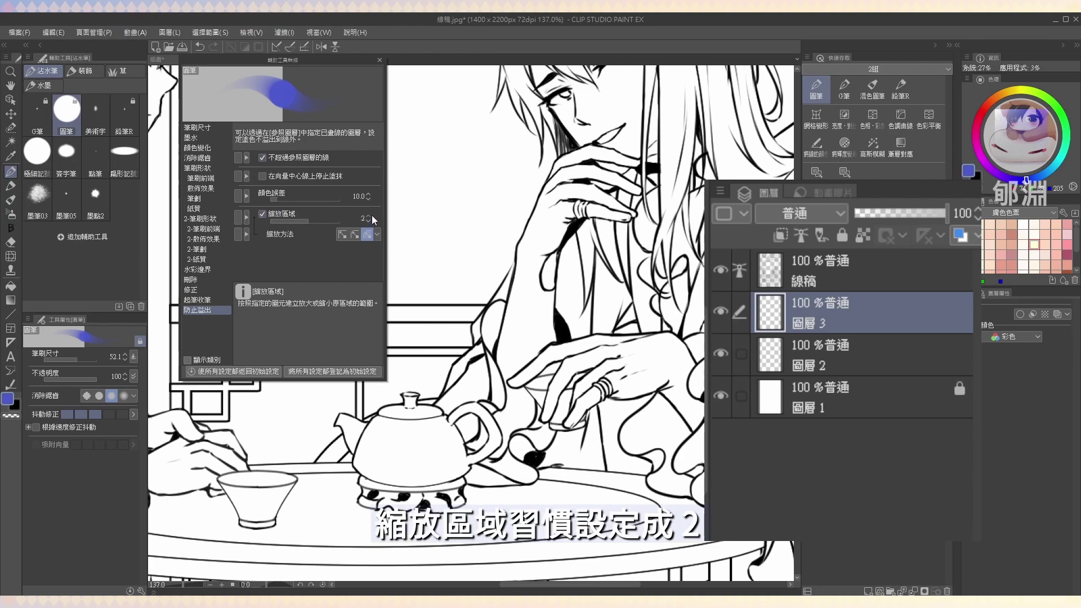
Paint a blue stroke on the raised forearm around the small gap beside the hair, undoing the first attempts
scroll(557, 304, up, 3)
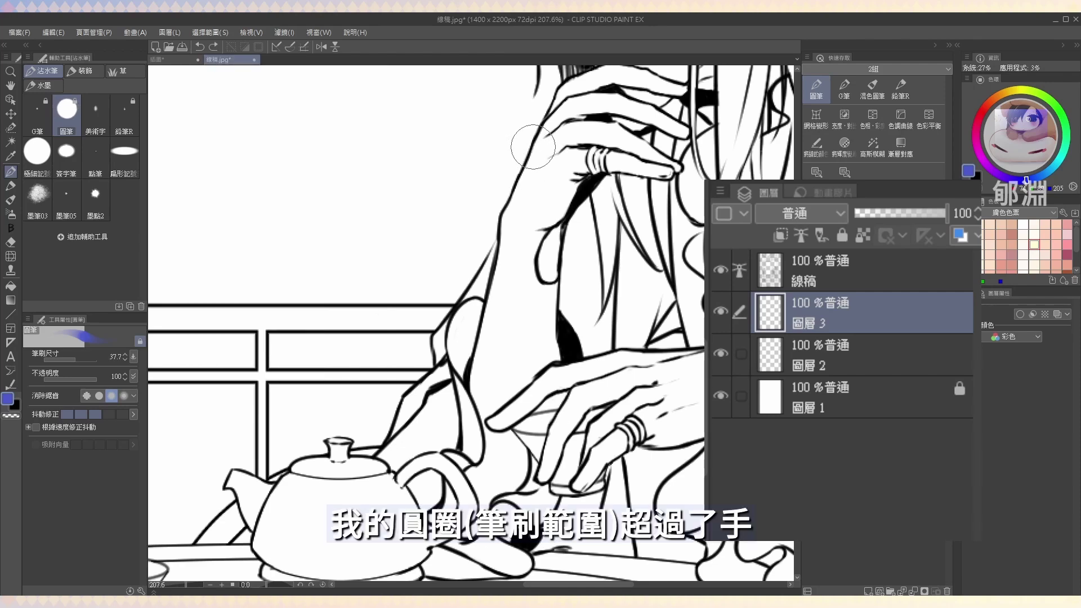
mouse_move(532, 146)
mouse_down()
mouse_move(526, 193)
mouse_move(552, 166)
mouse_move(501, 270)
mouse_move(518, 249)
mouse_move(538, 334)
mouse_move(534, 269)
mouse_up()
drag(544, 231, 549, 290)
key(ctrl+z)
key(ctrl+z)
mouse_move(547, 206)
mouse_down()
mouse_move(532, 265)
mouse_move(550, 284)
mouse_up()
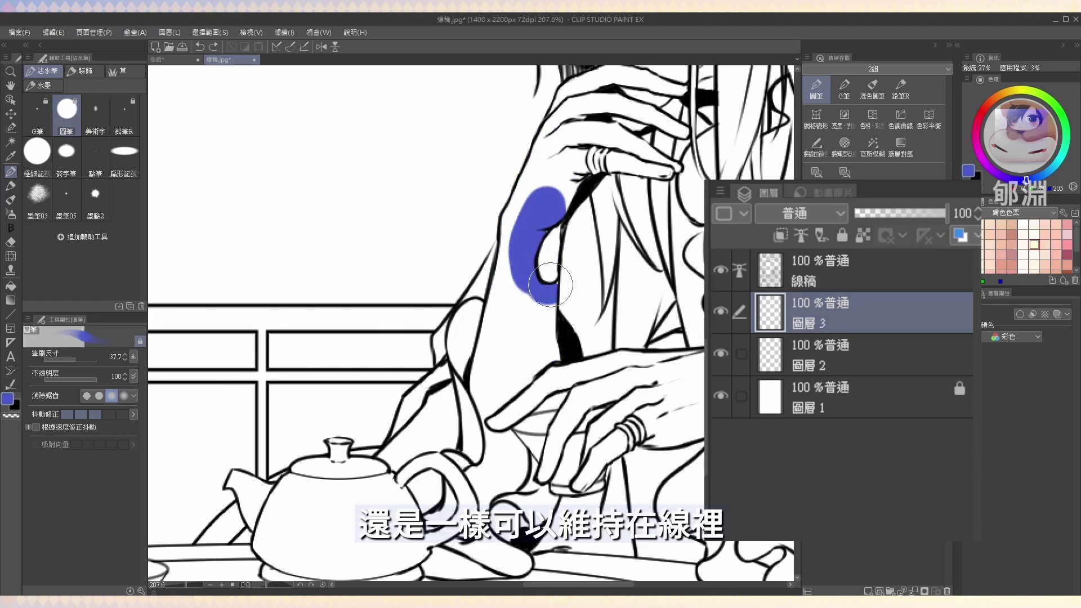
drag(704, 273, 613, 273)
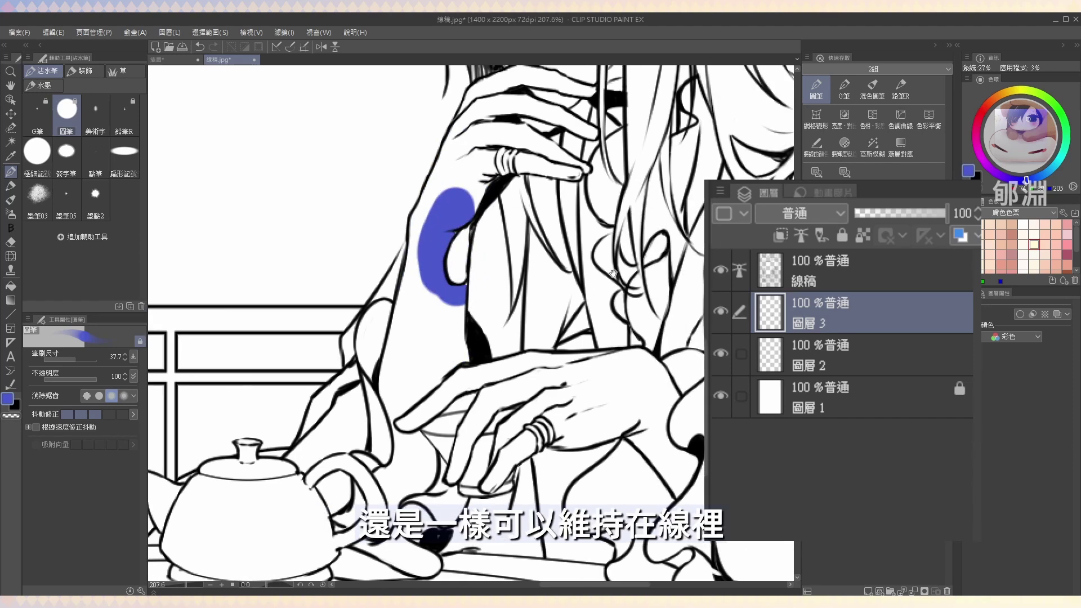
Extend the blue base colour down the raised forearm to the lower hand, keeping it inside the line art
click(434, 264)
click(526, 284)
mouse_move(513, 306)
mouse_down()
mouse_move(531, 397)
mouse_move(507, 465)
mouse_move(460, 346)
mouse_move(426, 301)
mouse_move(391, 327)
mouse_move(358, 422)
mouse_move(338, 441)
mouse_up()
key(ctrl+z)
mouse_move(393, 329)
mouse_down()
mouse_move(398, 234)
mouse_move(422, 292)
mouse_move(415, 265)
mouse_move(493, 384)
mouse_move(507, 367)
mouse_move(458, 494)
mouse_move(398, 519)
mouse_move(395, 454)
mouse_move(489, 518)
mouse_move(408, 244)
mouse_move(439, 229)
mouse_up()
key(ctrl+z)
drag(535, 299, 507, 377)
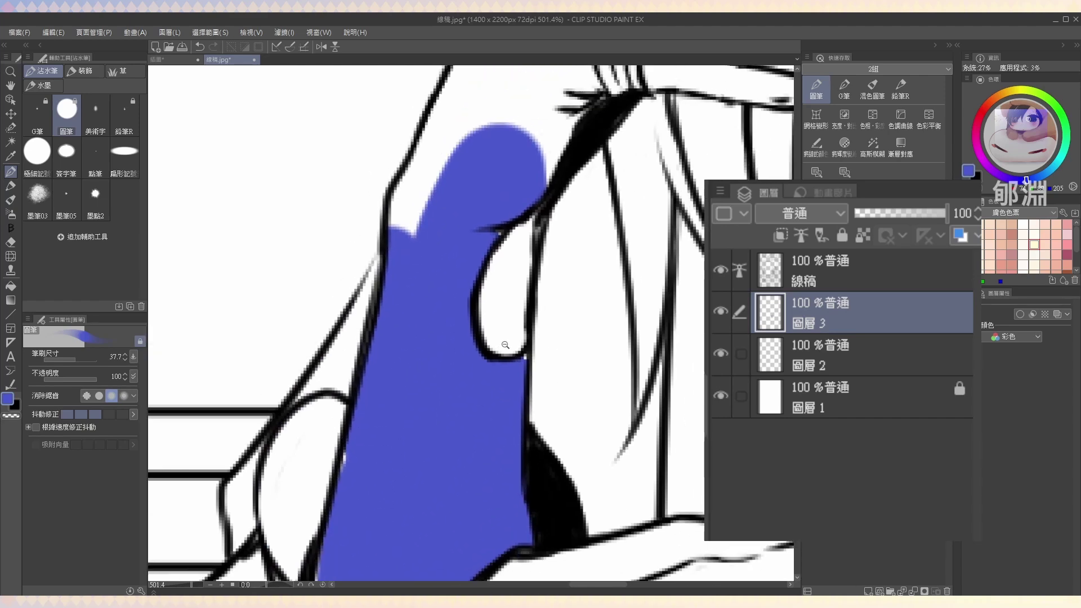
drag(497, 330, 481, 326)
mouse_move(455, 256)
mouse_down()
mouse_move(469, 179)
mouse_move(487, 147)
mouse_move(540, 169)
mouse_move(557, 148)
mouse_move(533, 197)
mouse_up()
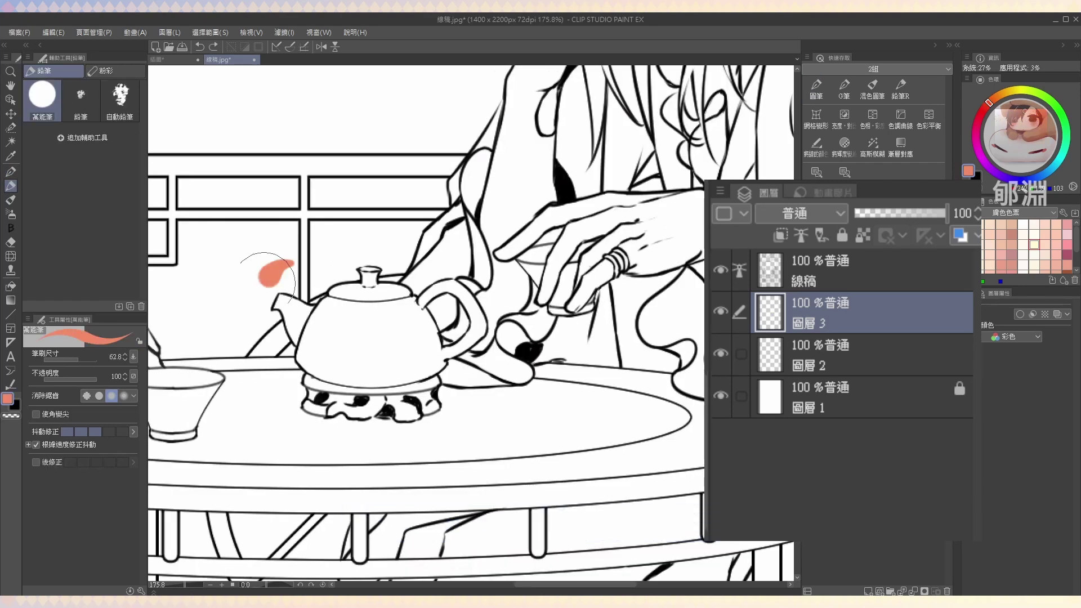
Paint loosely over the whole teapot and its surroundings in salmon orange with the 萬能筆 brush
mouse_move(265, 253)
mouse_down()
mouse_move(349, 394)
mouse_move(549, 318)
mouse_up()
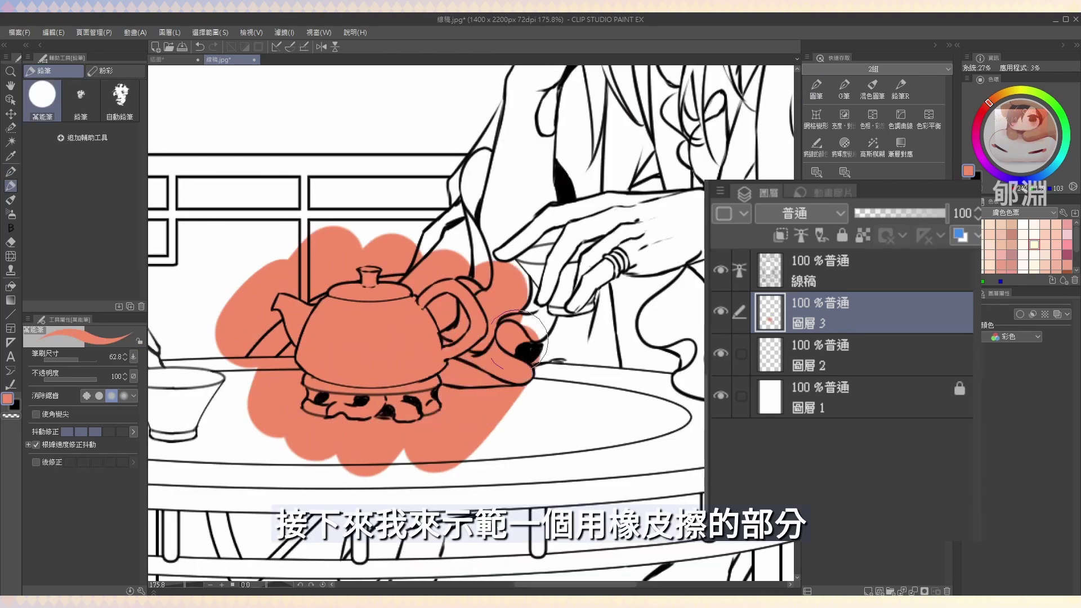
scroll(421, 310, up, 2)
scroll(421, 310, up, 2)
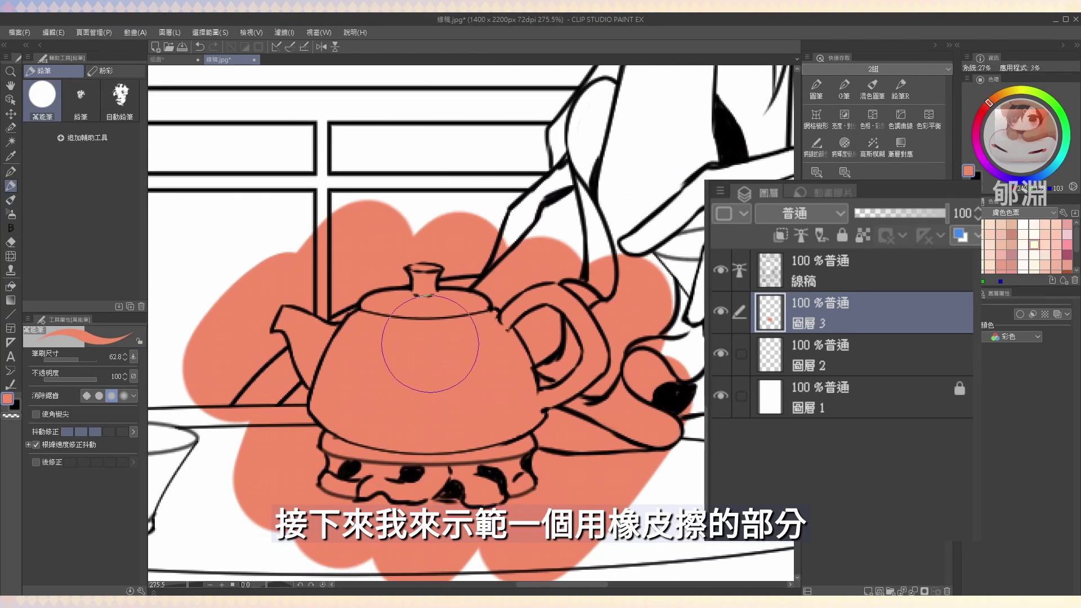
Set the 較硬 eraser not to cross the reference layer's lines, with 縮放區域 enabled at 2
key(e)
click(48, 106)
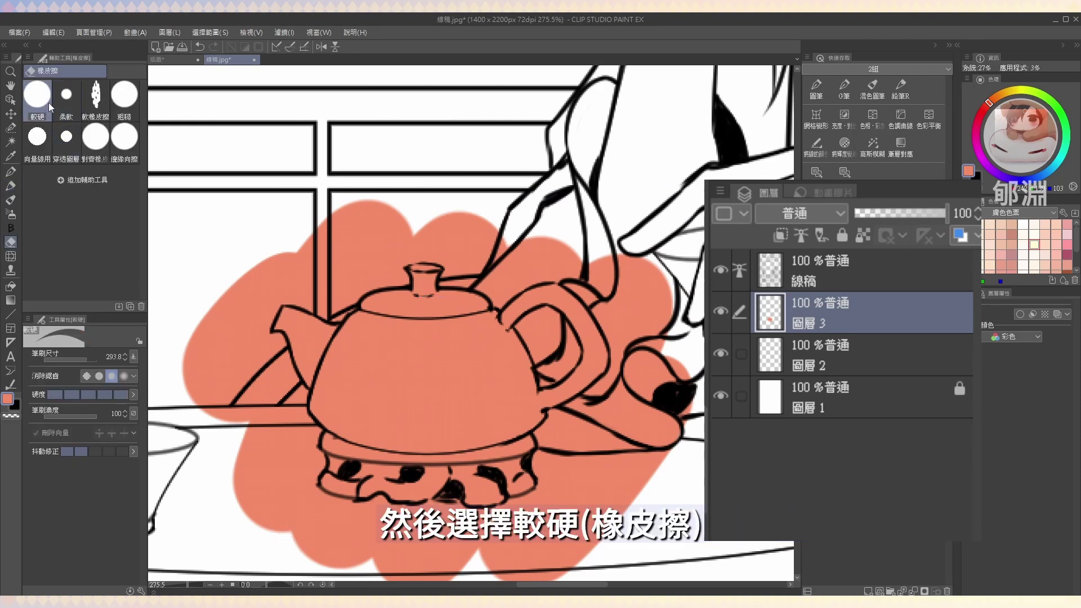
click(141, 591)
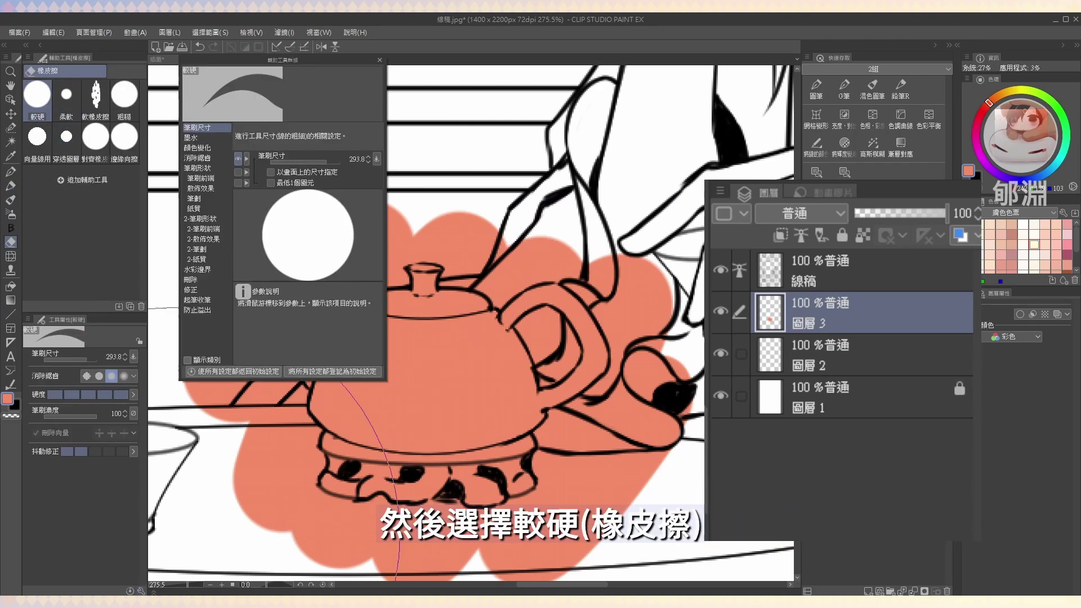
click(191, 311)
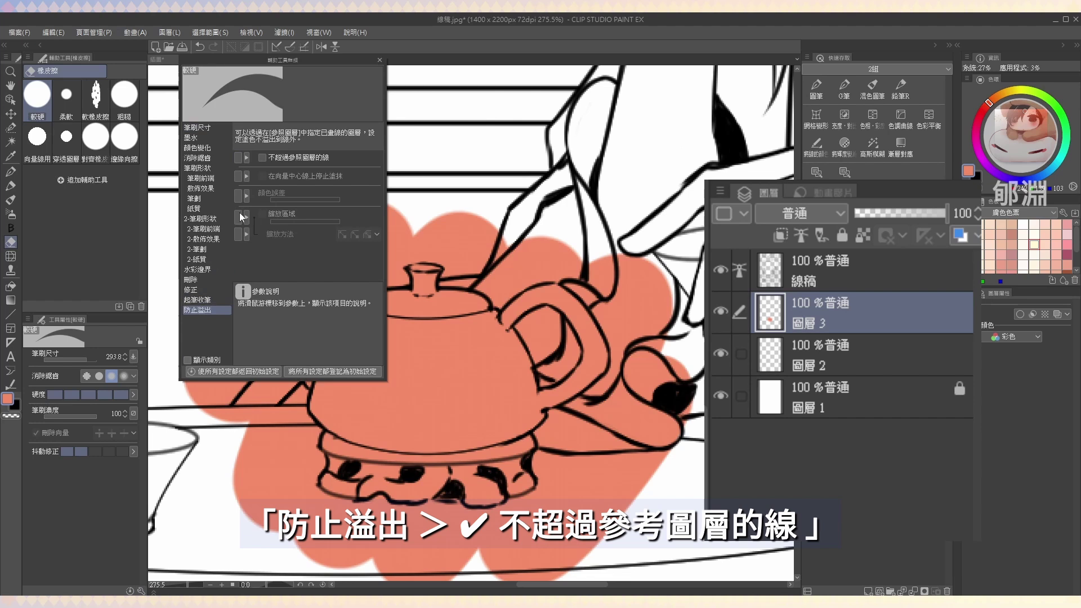
click(262, 158)
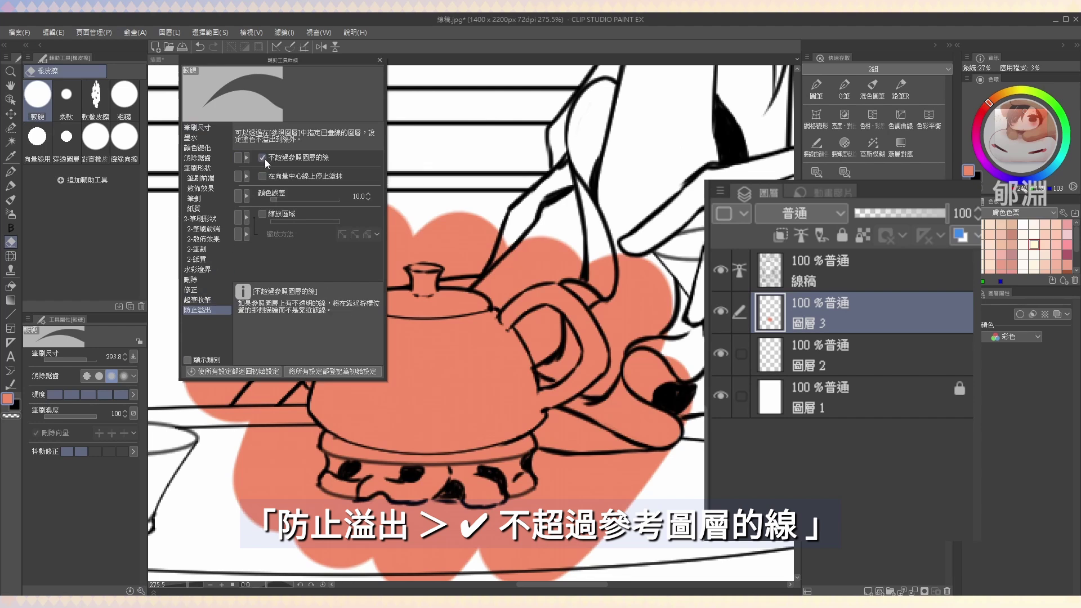
click(262, 215)
click(363, 218)
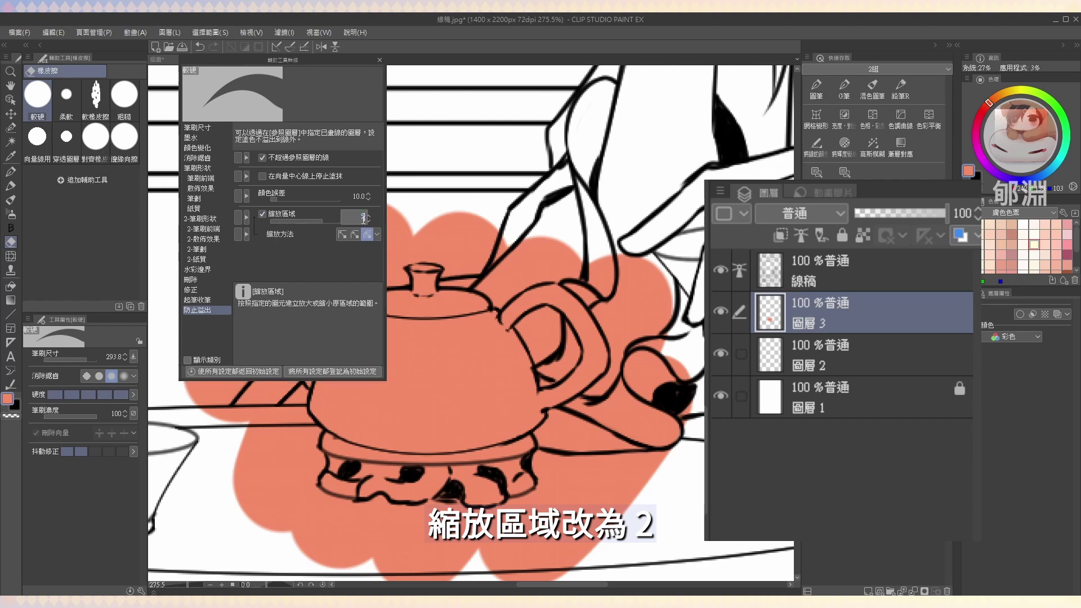
text(2)
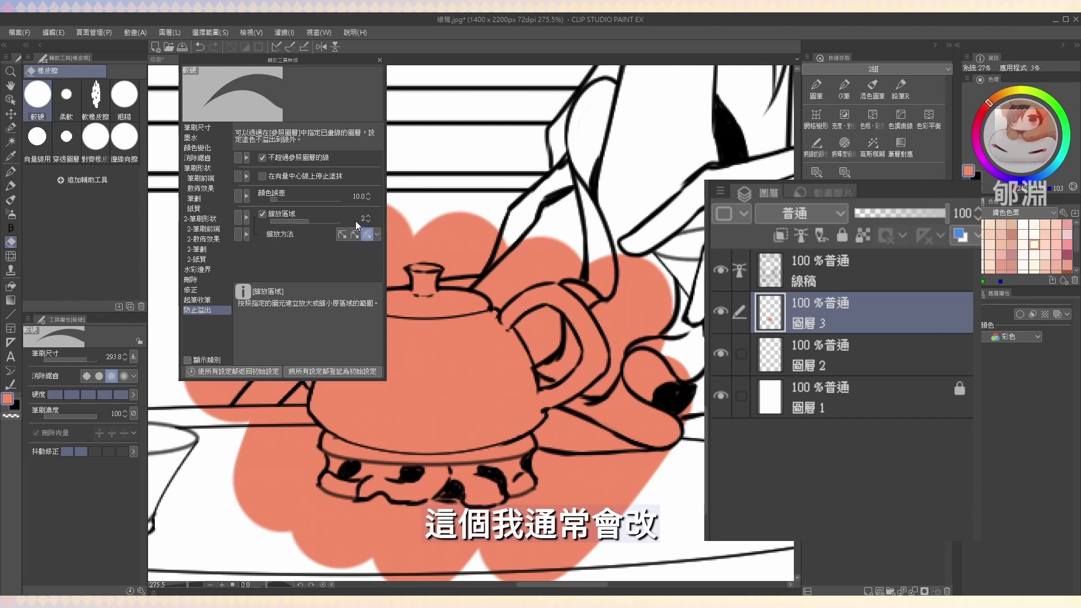
click(380, 60)
Erase the orange spill around the teapot with the 較硬 eraser, adjusting the brush size as needed
ctrl+alt+drag(410, 271, 249, 160)
mouse_move(348, 197)
mouse_down()
mouse_move(335, 301)
mouse_move(352, 204)
mouse_move(355, 261)
mouse_move(370, 210)
mouse_move(382, 248)
mouse_move(421, 200)
mouse_move(422, 242)
mouse_move(449, 181)
mouse_move(402, 211)
mouse_move(404, 276)
mouse_up()
scroll(453, 264, up, 3)
mouse_move(423, 199)
mouse_down()
mouse_move(403, 225)
mouse_move(456, 264)
mouse_up()
mouse_move(491, 139)
mouse_down()
mouse_move(526, 193)
mouse_move(473, 160)
mouse_move(540, 225)
mouse_move(490, 213)
mouse_move(522, 211)
mouse_move(553, 228)
mouse_up()
drag(384, 301, 624, 237)
key(])
mouse_move(344, 236)
mouse_down()
mouse_move(432, 89)
mouse_move(301, 375)
mouse_move(231, 304)
mouse_move(225, 349)
mouse_up()
scroll(226, 349, down, 3)
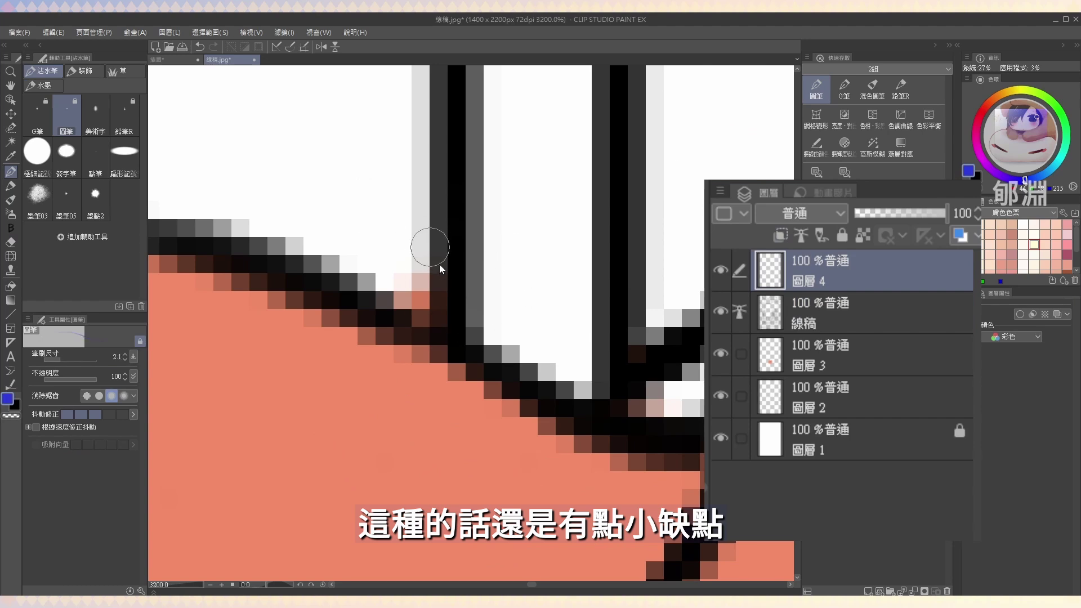
Try to mark the leftover orange spots near the teapot spout in blue on 圖層 4 with a fine round pen
key(bracketleft)
key(bracketleft)
key(bracketleft)
mouse_move(560, 463)
mouse_down()
mouse_move(254, 301)
mouse_move(568, 397)
mouse_move(471, 465)
mouse_up()
drag(608, 369, 437, 332)
key(ctrl+z)
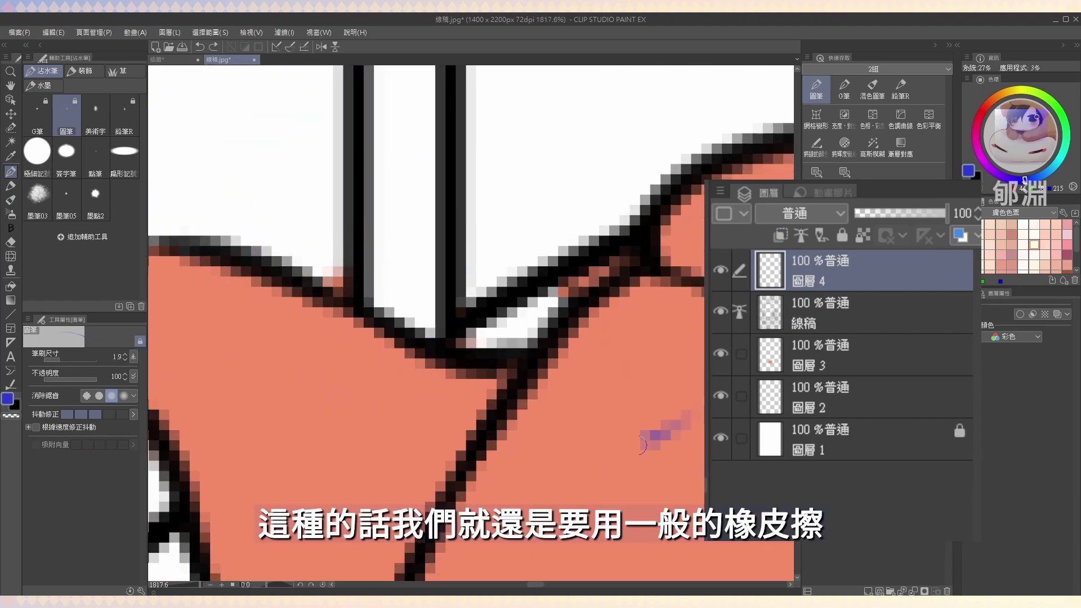
key(ctrl+y)
key(ctrl+z)
Erase the stray orange pixels on 圖層 3 where the window frame lines meet the teapot spout, using the 柔軟 eraser
click(37, 115)
key(e)
click(67, 100)
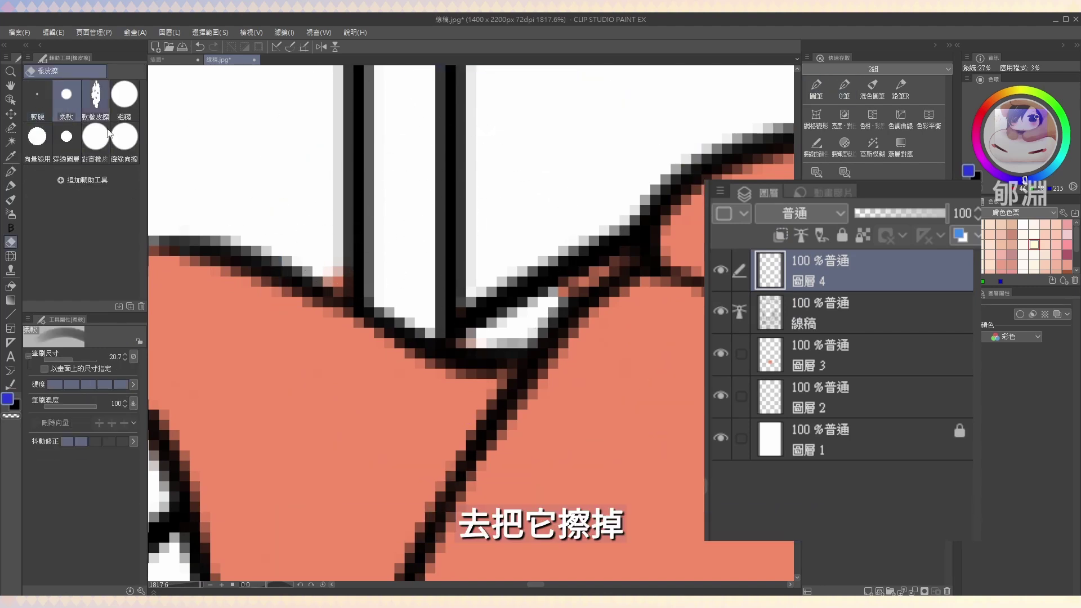
click(819, 360)
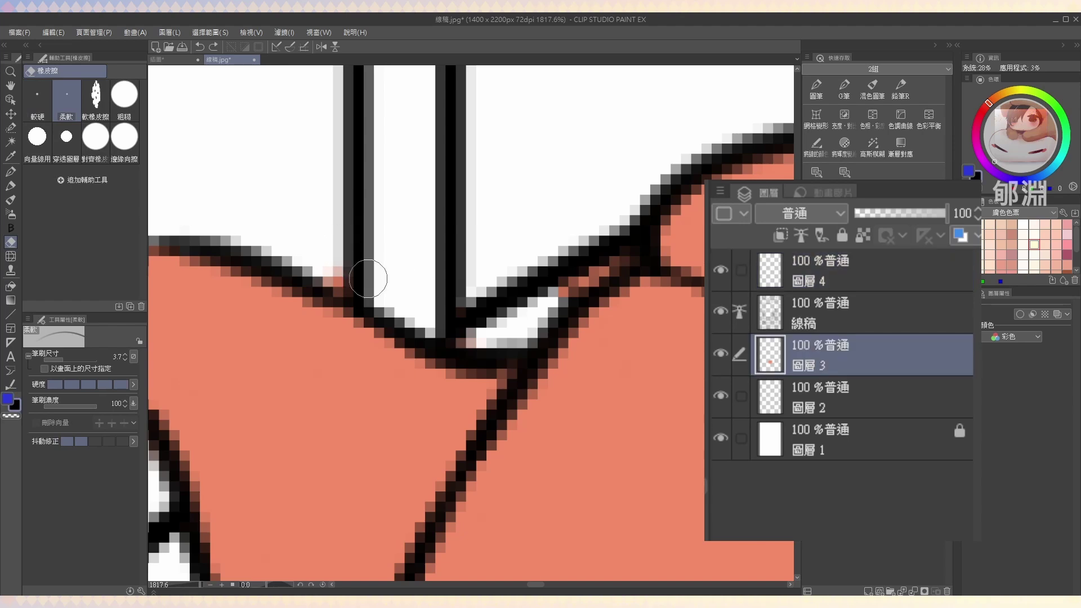
drag(541, 274, 524, 311)
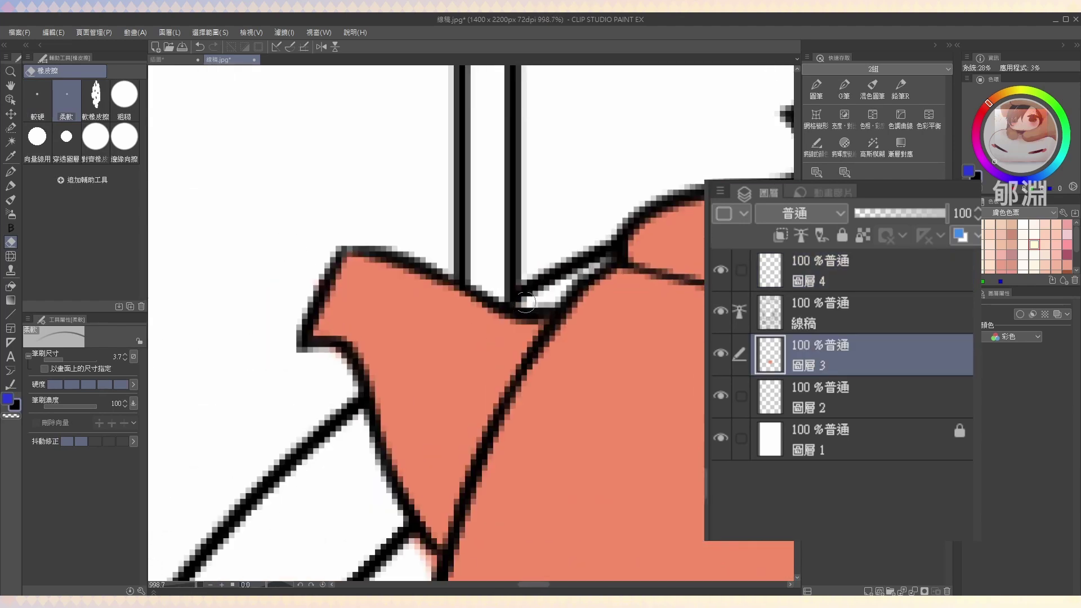
Erase the orange spill between the teapot's lid and handle with the 柔軟 eraser
scroll(533, 306, down, 4)
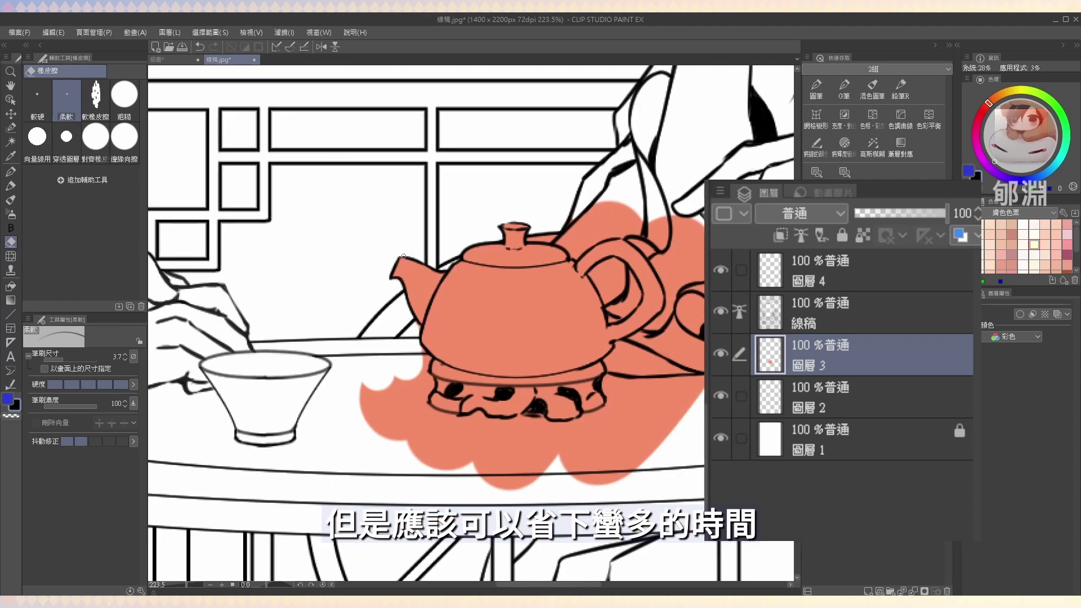
scroll(516, 360, up, 2)
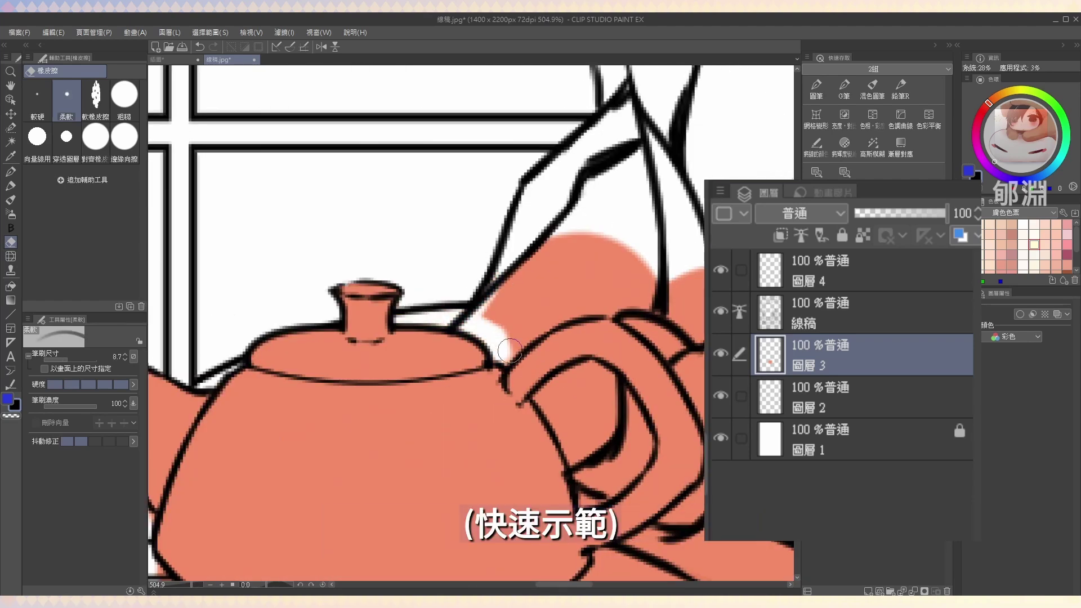
scroll(517, 360, up, 1)
scroll(442, 381, down, 4)
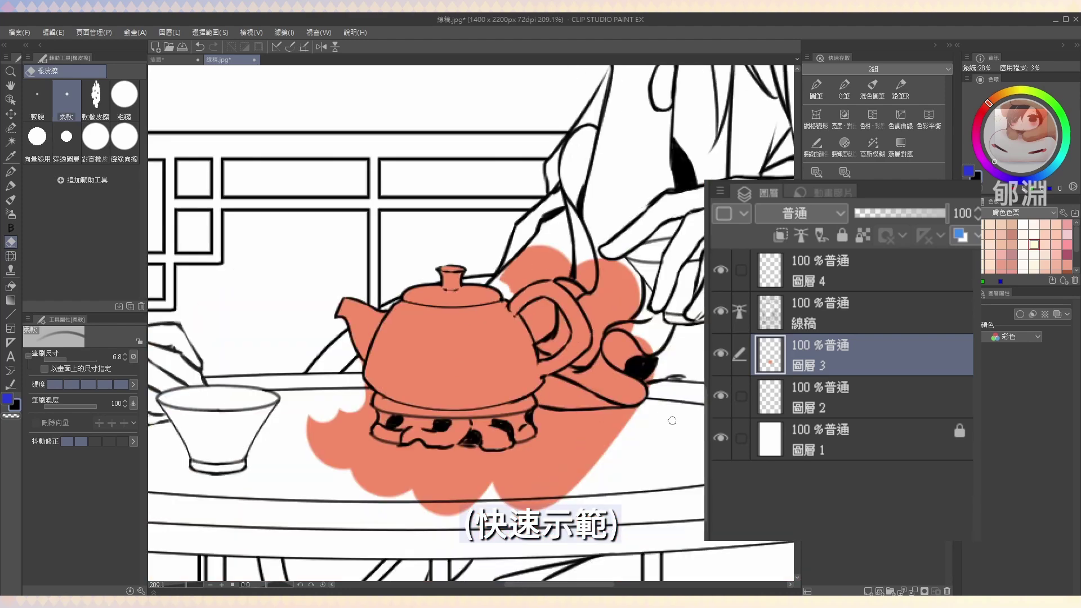
Erase the remaining orange spill around the teapot's handle, the sleeve, the stand and the tabletop with the 較硬 eraser
scroll(428, 370, up, 2)
click(37, 101)
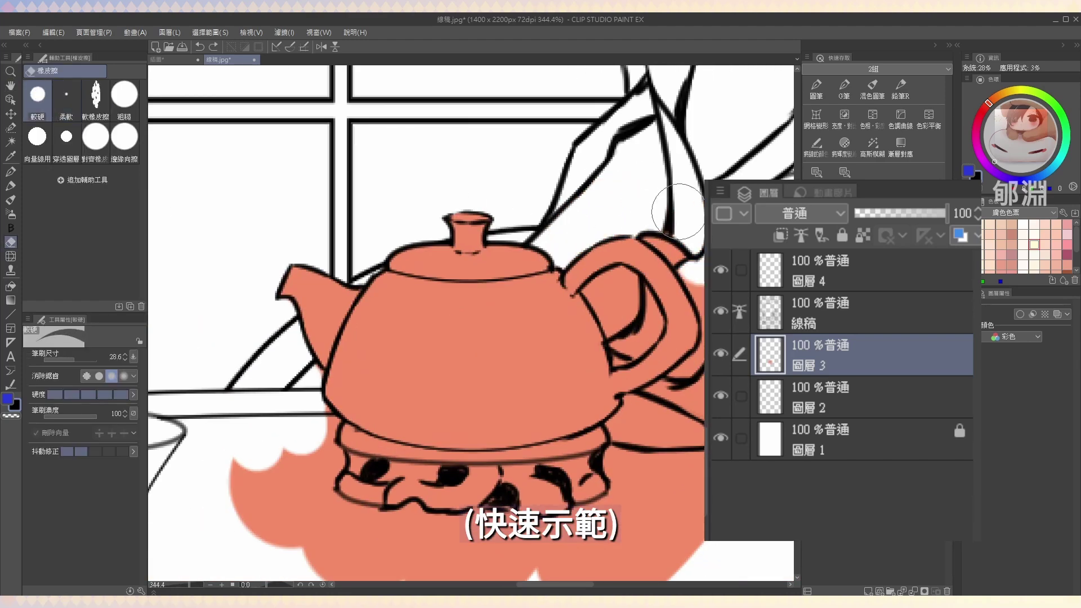
drag(580, 350, 672, 340)
mouse_move(624, 251)
mouse_down()
mouse_move(544, 271)
mouse_move(531, 312)
mouse_up()
drag(532, 313, 575, 265)
click(628, 152)
mouse_move(369, 420)
mouse_down()
mouse_move(457, 429)
mouse_move(360, 473)
mouse_move(259, 321)
mouse_move(270, 299)
mouse_up()
key(p)
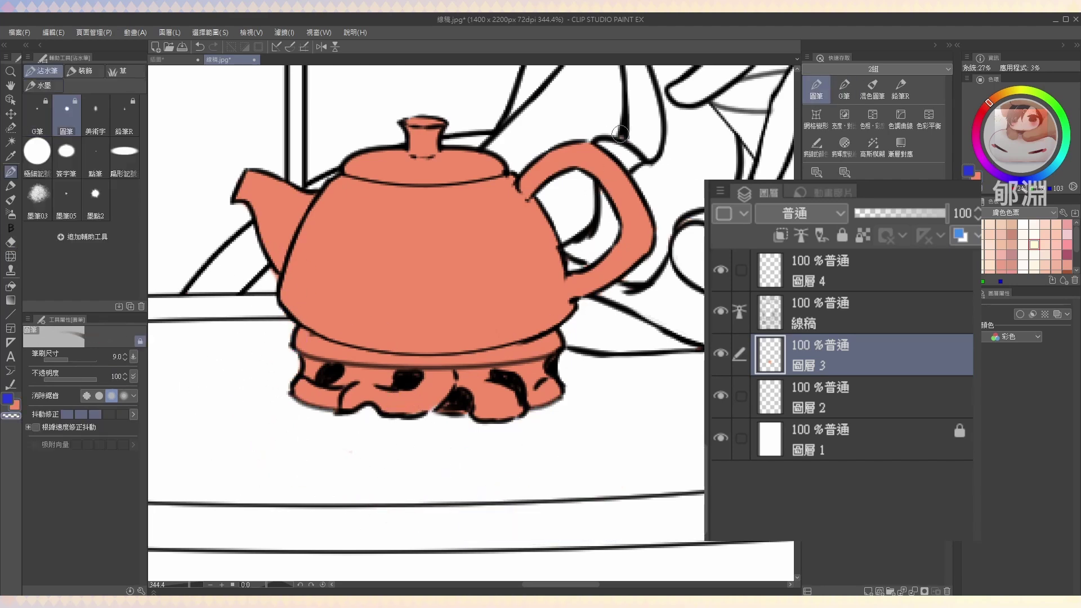
drag(629, 281, 651, 327)
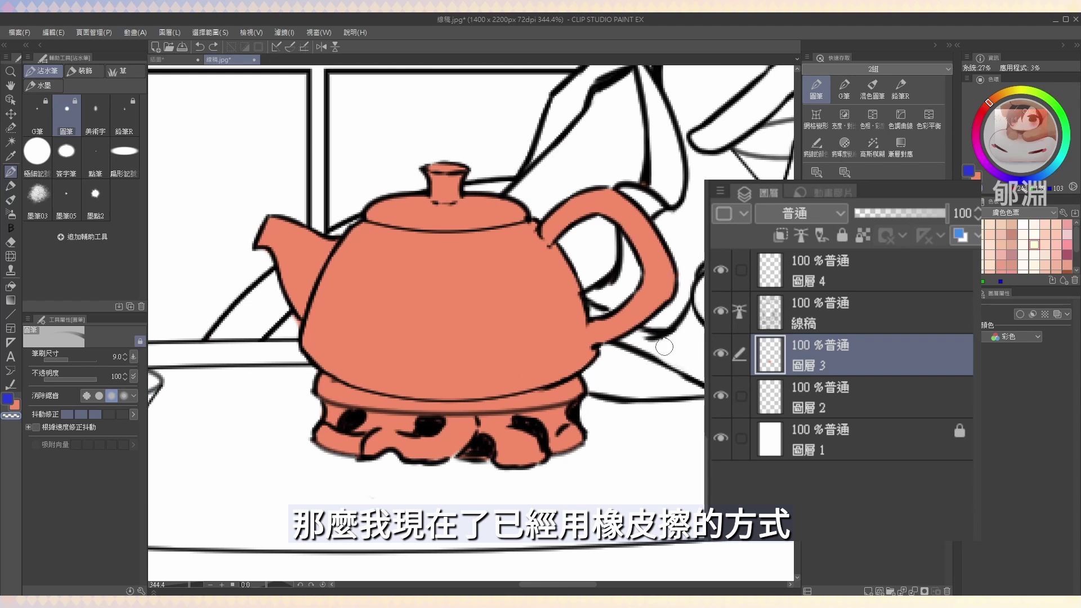
key(e)
drag(658, 400, 674, 415)
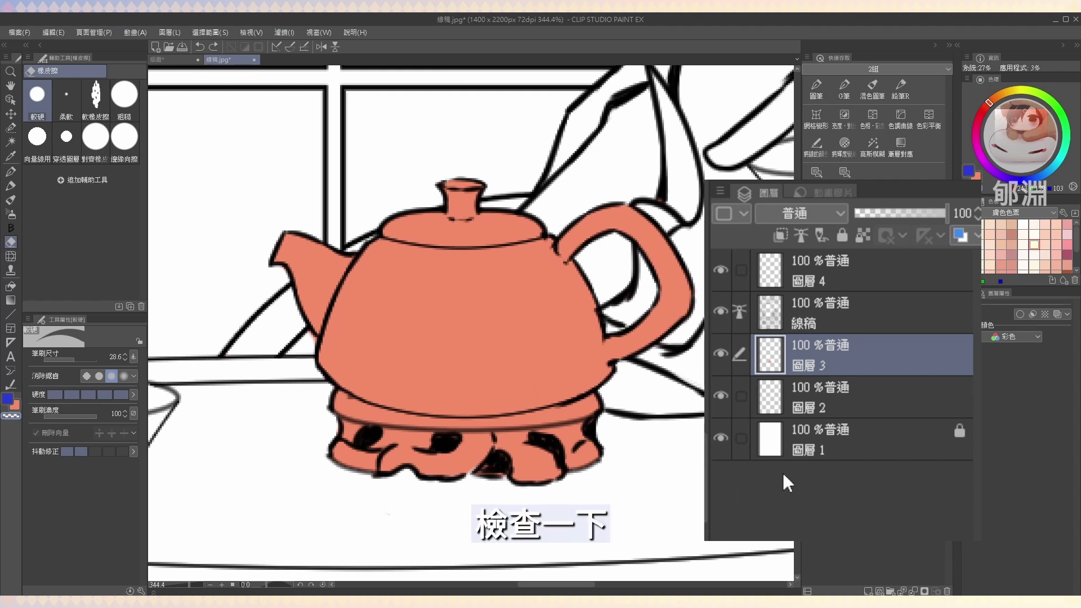
Hide the 線稿 layer and erase the stray orange specks around the teapot with the 較硬 eraser, starting at brush size 18
click(720, 311)
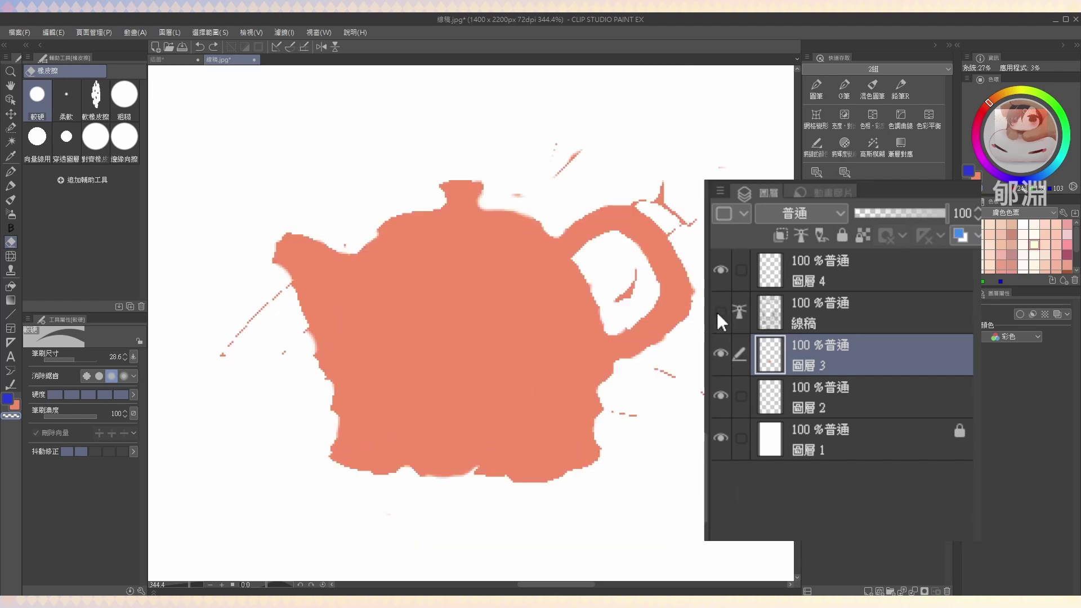
drag(633, 382, 565, 355)
alt+click(590, 365)
key(bracketleft)
key(bracketleft)
key(bracketleft)
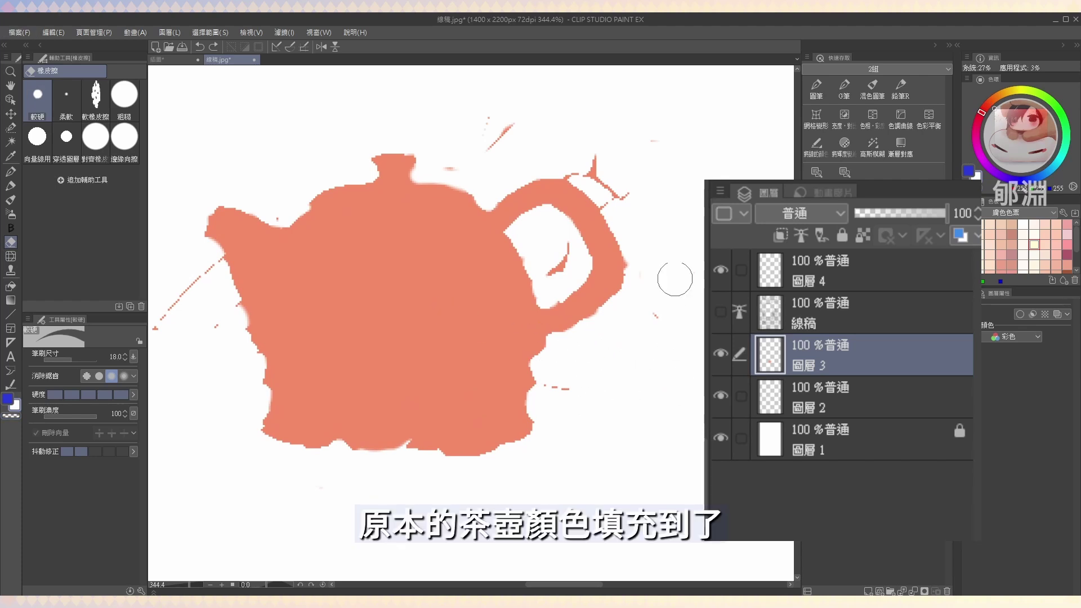
mouse_move(606, 162)
mouse_down()
mouse_move(570, 161)
mouse_move(621, 197)
mouse_move(610, 191)
mouse_move(622, 211)
mouse_up()
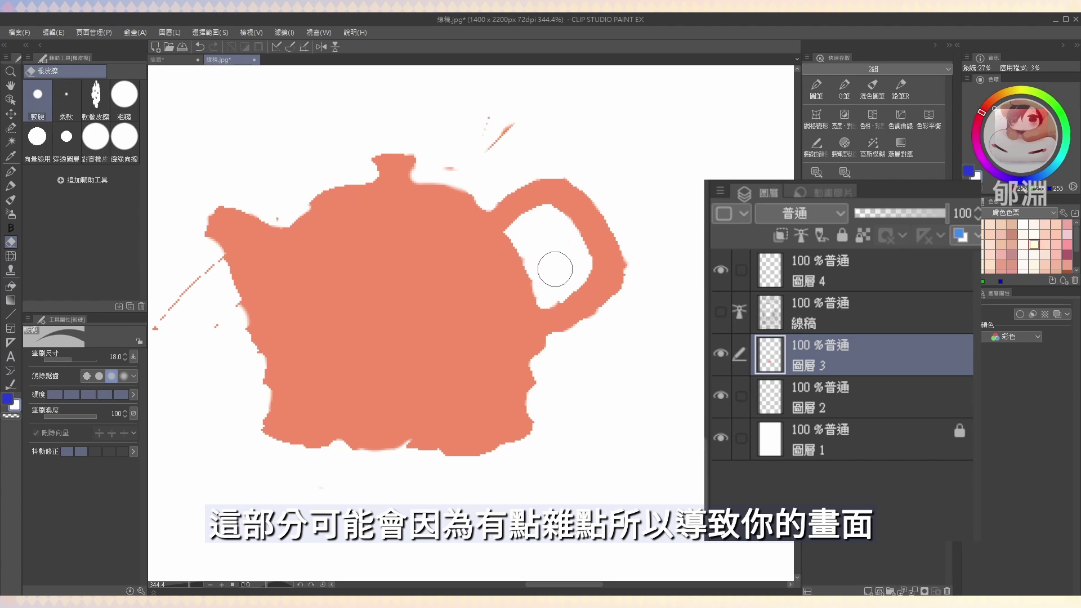
drag(279, 244, 437, 221)
key(bracketleft)
key(bracketleft)
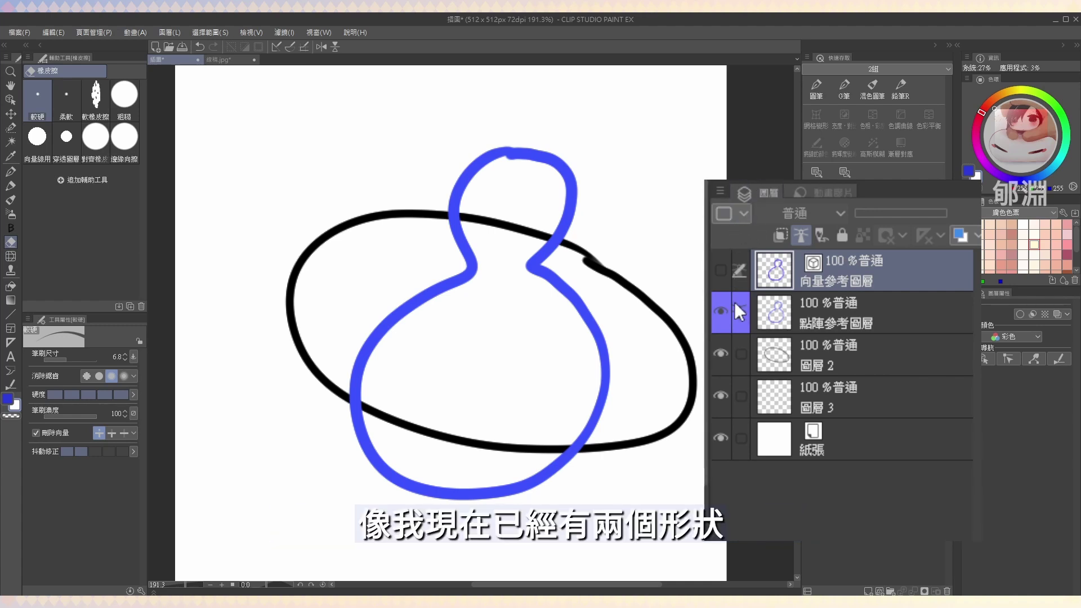
Toggle the visibility of 圖層 2 and 點陣參考圖層 to examine the black circle and the blue snowman shape separately
click(720, 352)
click(719, 352)
click(719, 311)
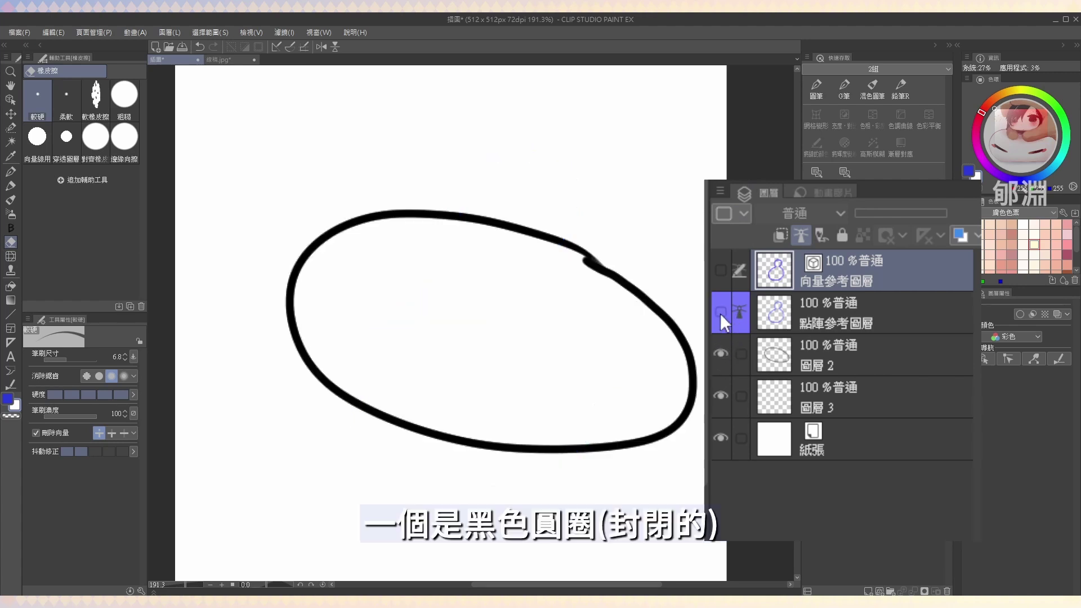
click(720, 352)
click(720, 351)
click(719, 352)
click(720, 311)
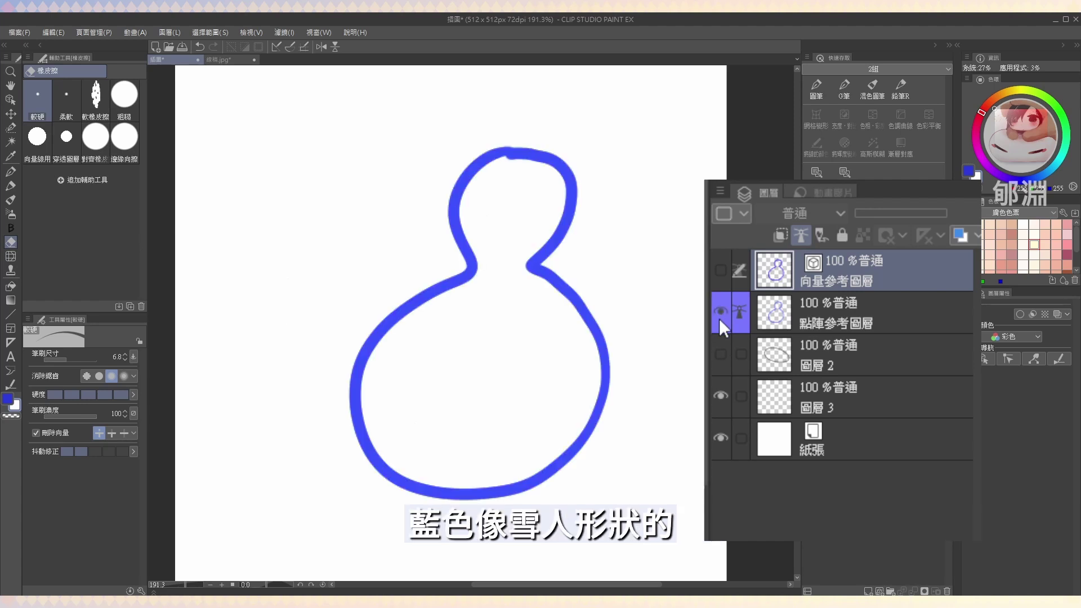
click(720, 353)
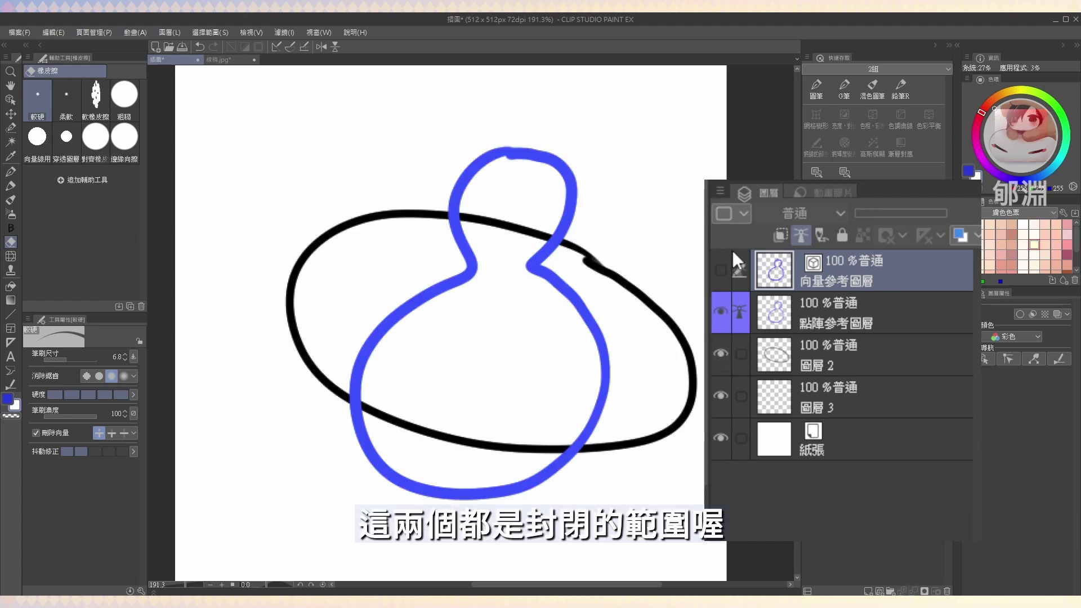
Make 圖層 3 the active layer and choose the 圍住塗抹 fill tool
click(849, 313)
click(841, 360)
click(844, 326)
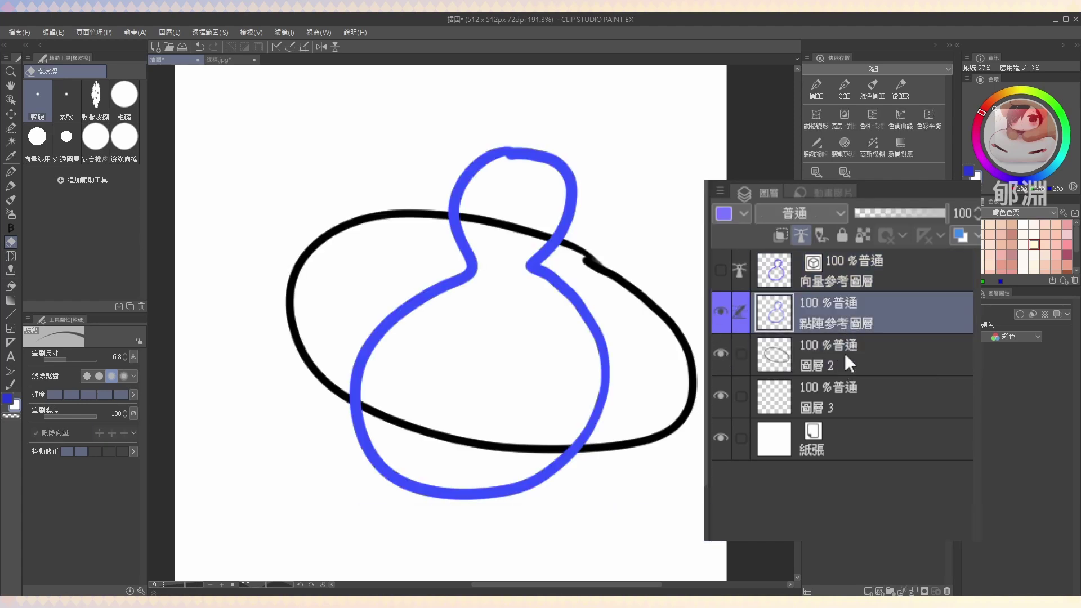
click(839, 412)
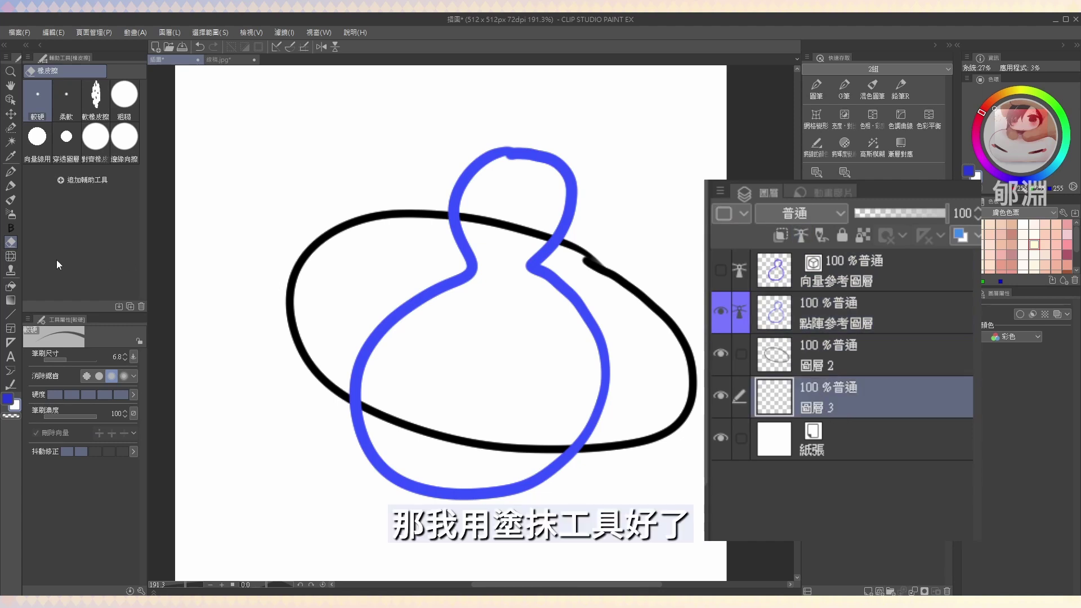
click(14, 286)
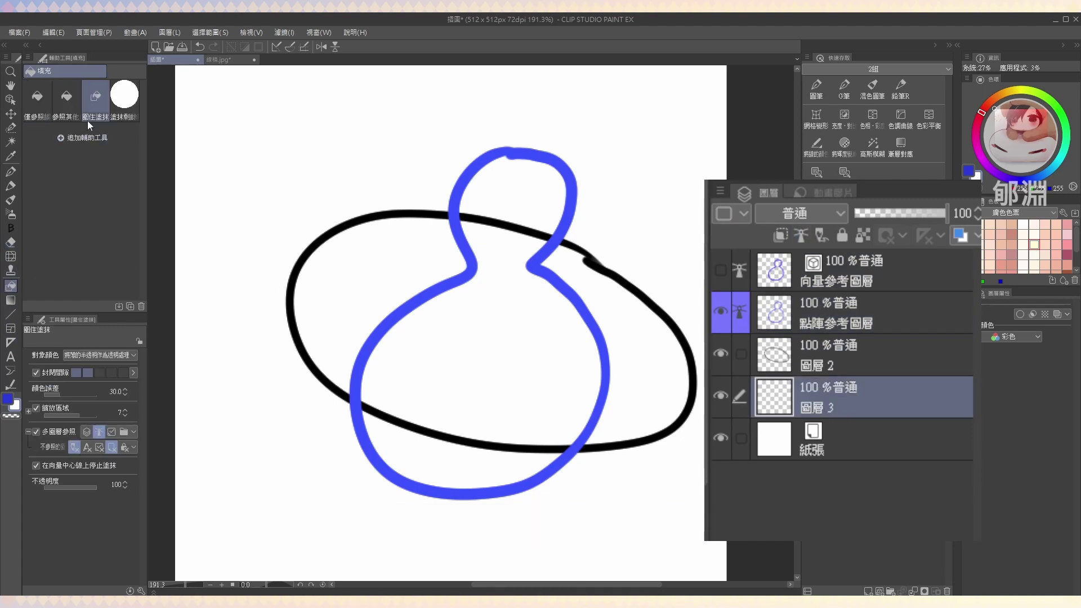
Choose red and fill the blue snowman shape on 圖層 3 by enclosing the whole outline with 圍住塗抹
drag(567, 284, 549, 261)
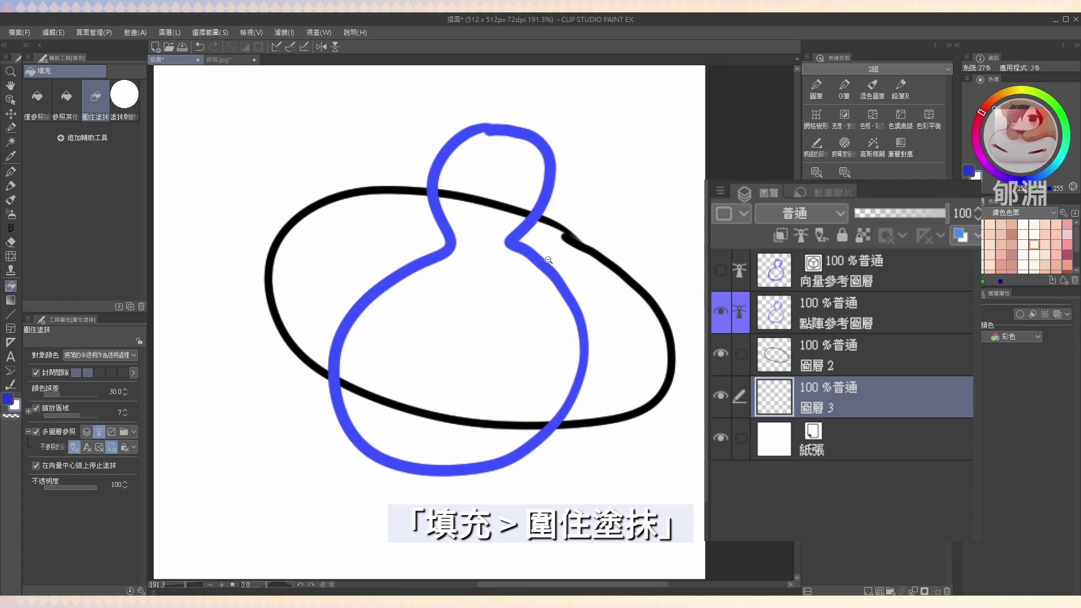
scroll(544, 260, down, 2)
scroll(544, 260, up, 1)
drag(595, 290, 599, 300)
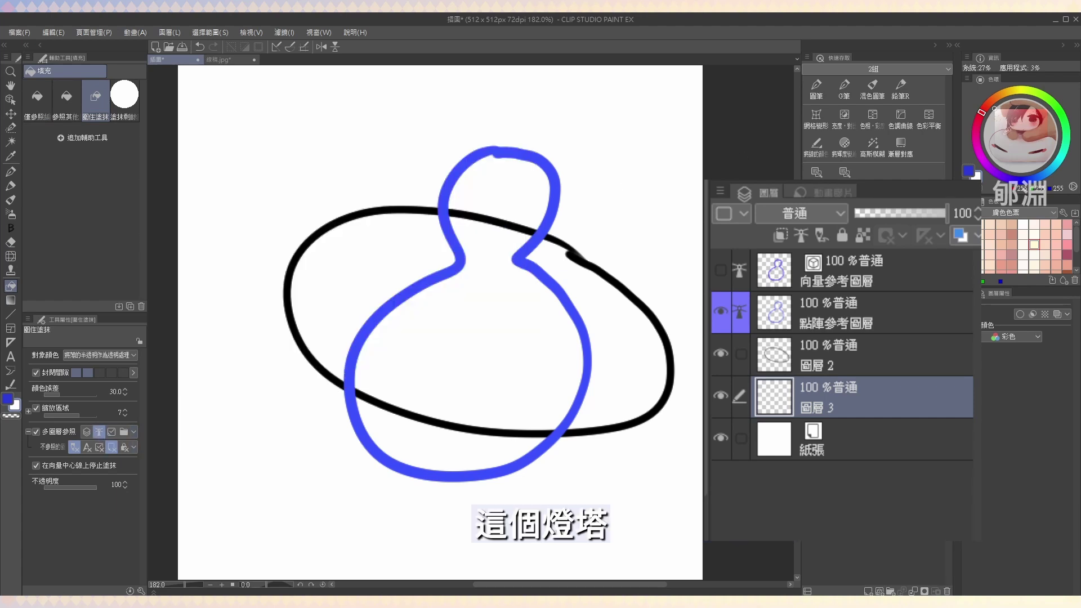
drag(1030, 118, 1056, 101)
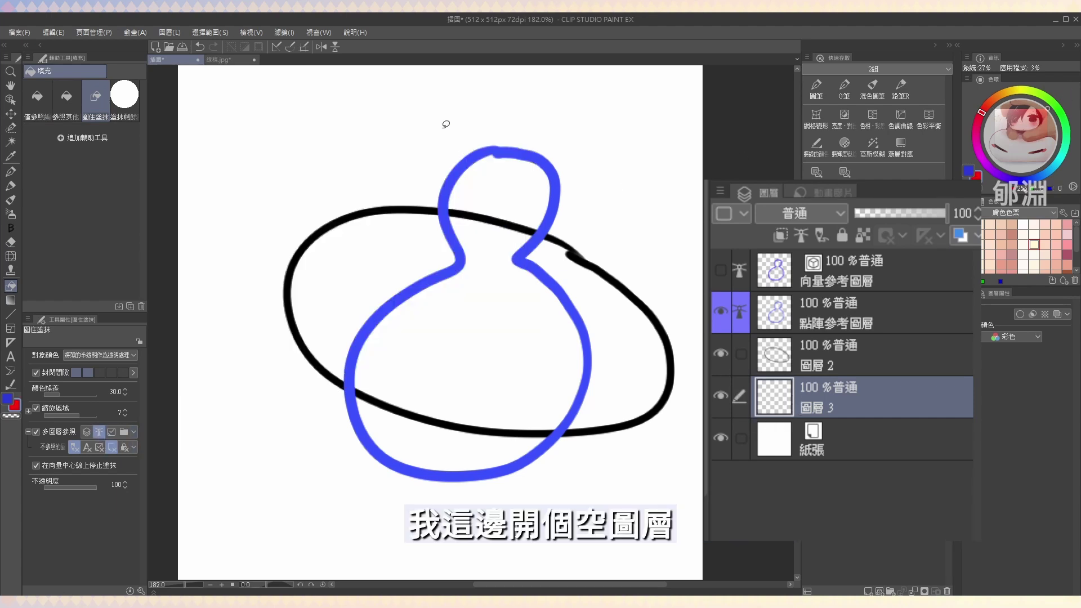
mouse_move(450, 119)
mouse_down()
mouse_move(308, 148)
mouse_move(238, 394)
mouse_move(372, 519)
mouse_move(595, 529)
mouse_move(702, 438)
mouse_move(689, 230)
mouse_move(583, 139)
mouse_move(443, 111)
mouse_up()
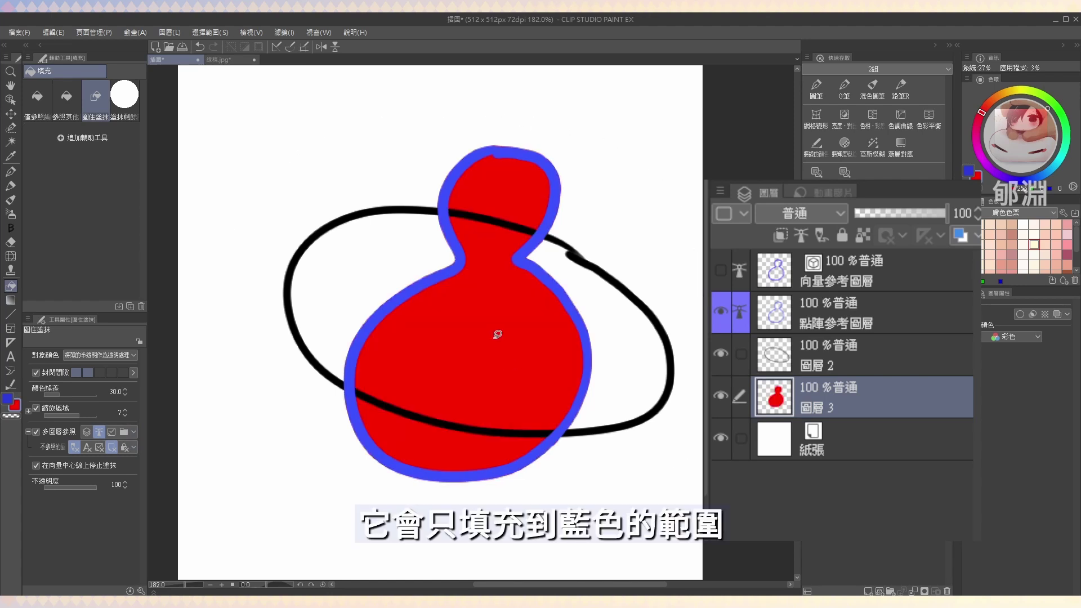
Toggle 點陣參考圖層 and 圖層 2 to compare the red fill with both outlines, leaving 圖層 2 hidden
click(720, 312)
click(718, 333)
click(717, 353)
click(717, 353)
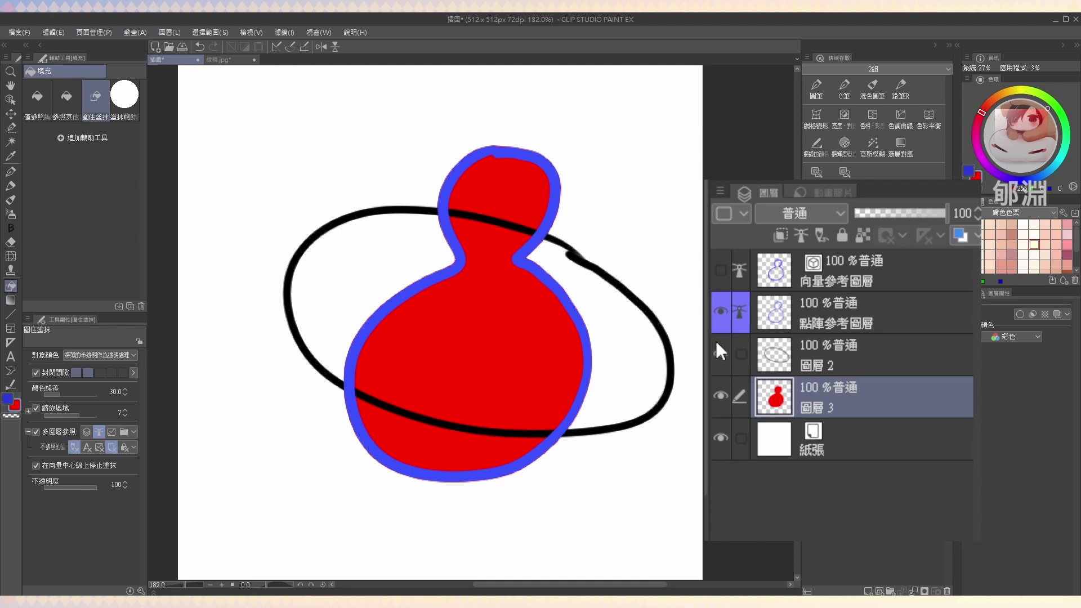
click(718, 353)
Examine the edge of the red fill closely along the blue outline of the snowman's head
drag(497, 172, 514, 199)
click(826, 92)
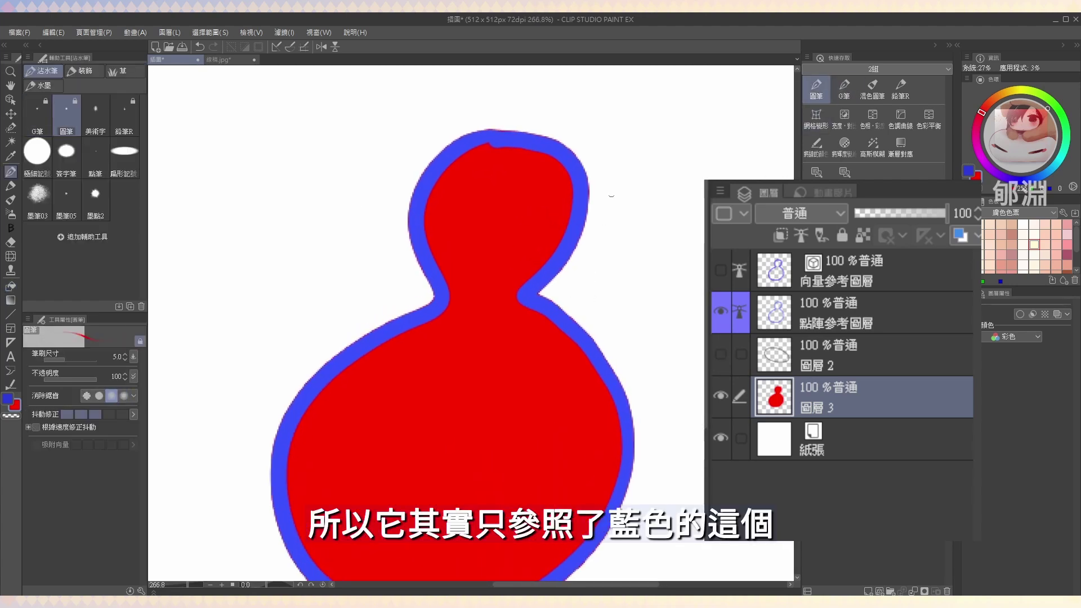
drag(382, 374, 365, 322)
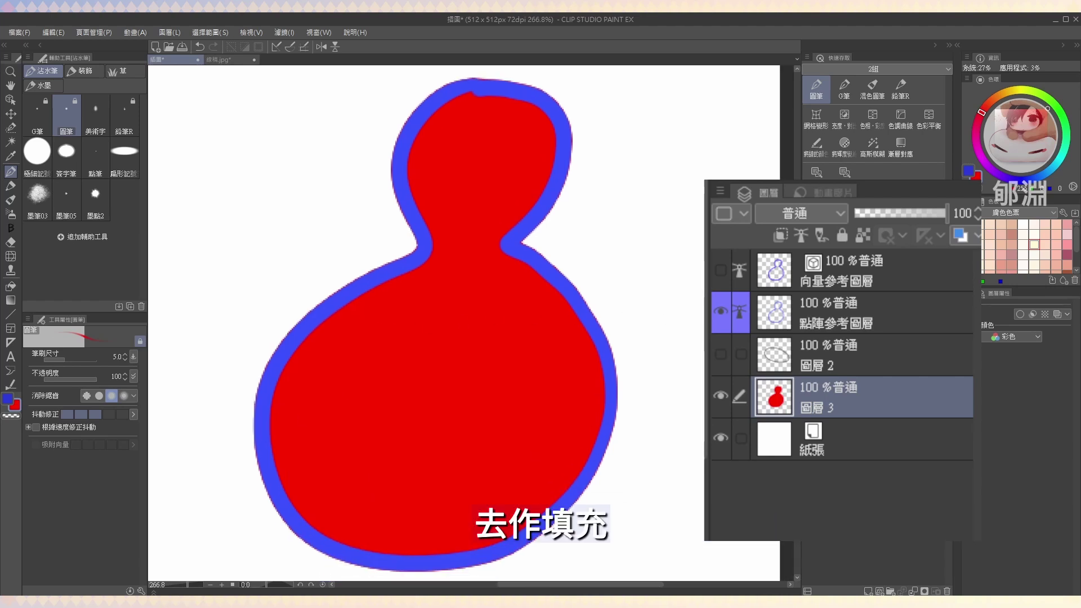
drag(914, 205, 864, 226)
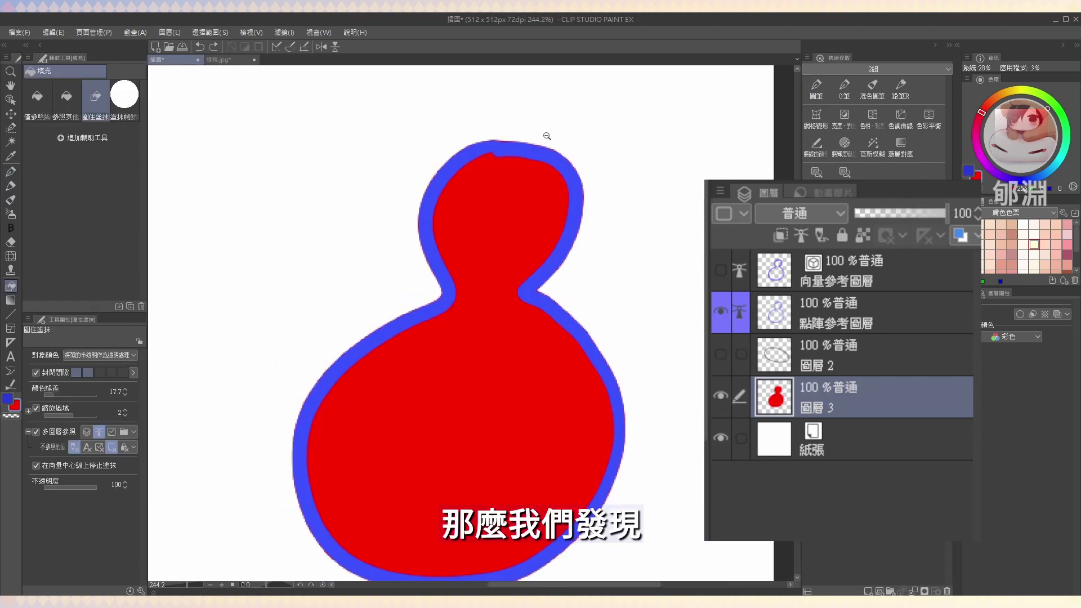
mouse_move(547, 136)
mouse_down()
mouse_move(632, 222)
mouse_move(655, 284)
mouse_move(524, 166)
mouse_up()
drag(589, 246, 549, 253)
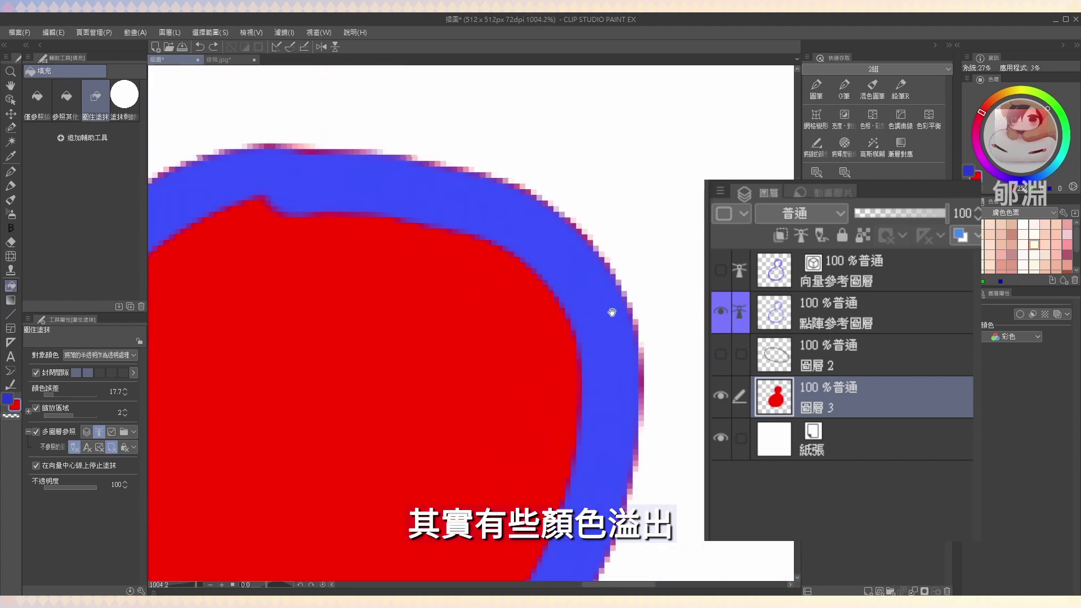
drag(613, 309, 526, 311)
Try to erase the red overflow along the outside of the blue head outline with the 較硬 eraser
key(e)
key(])
mouse_move(429, 189)
mouse_down()
mouse_move(548, 318)
mouse_move(563, 424)
mouse_move(544, 501)
mouse_up()
mouse_move(558, 422)
mouse_down()
mouse_move(553, 246)
mouse_move(535, 232)
mouse_up()
key(ctrl+z)
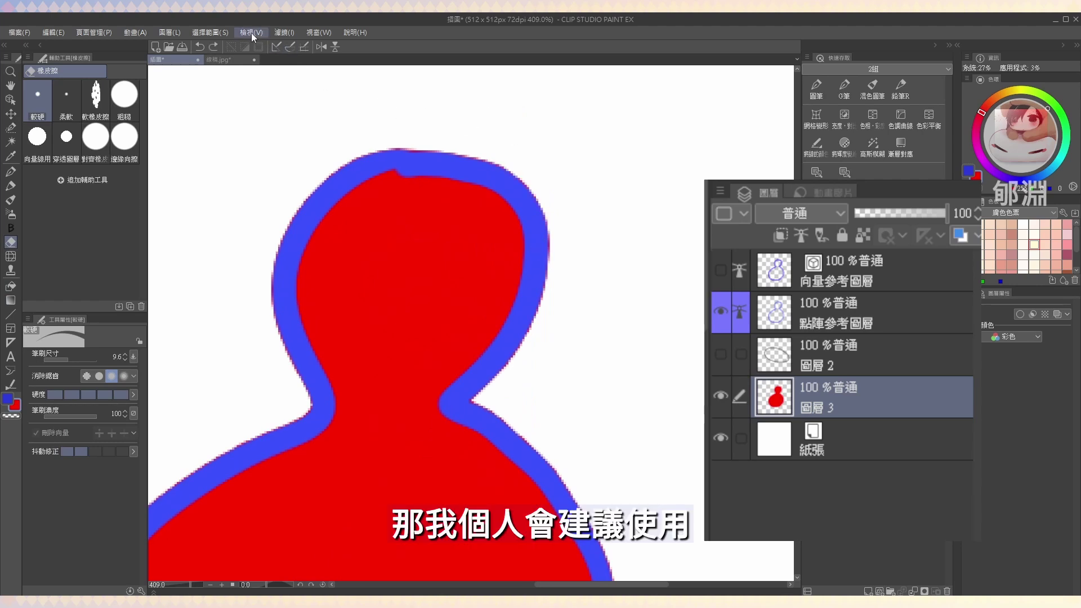
Thin the red fill on 圖層 3 with the 修正線寬 filter, using 以指定寬度變細 with a value of 1.47
click(281, 31)
mouse_move(298, 45)
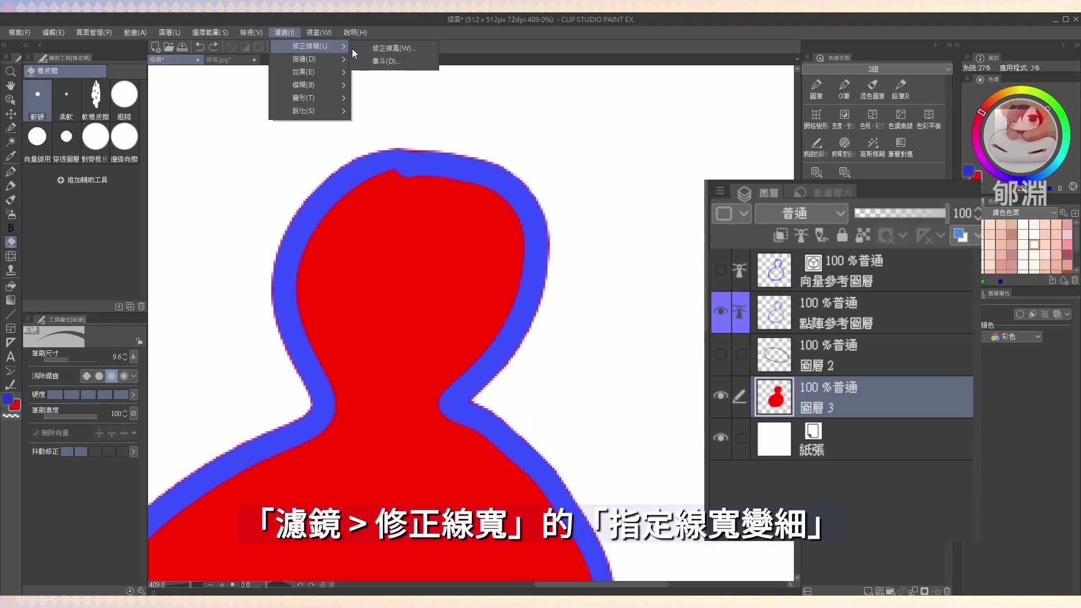
click(407, 49)
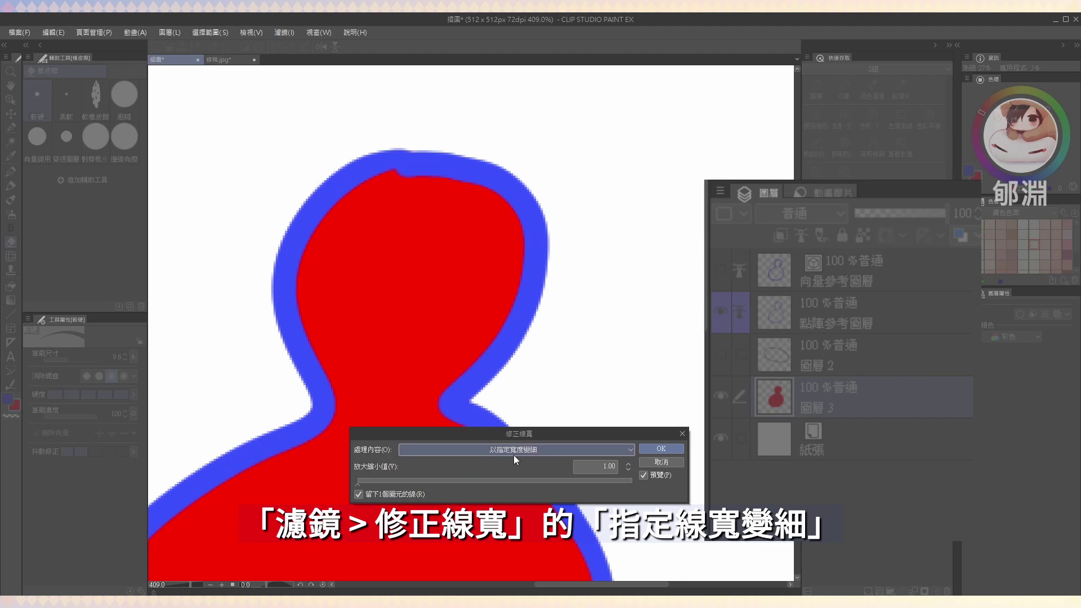
click(364, 482)
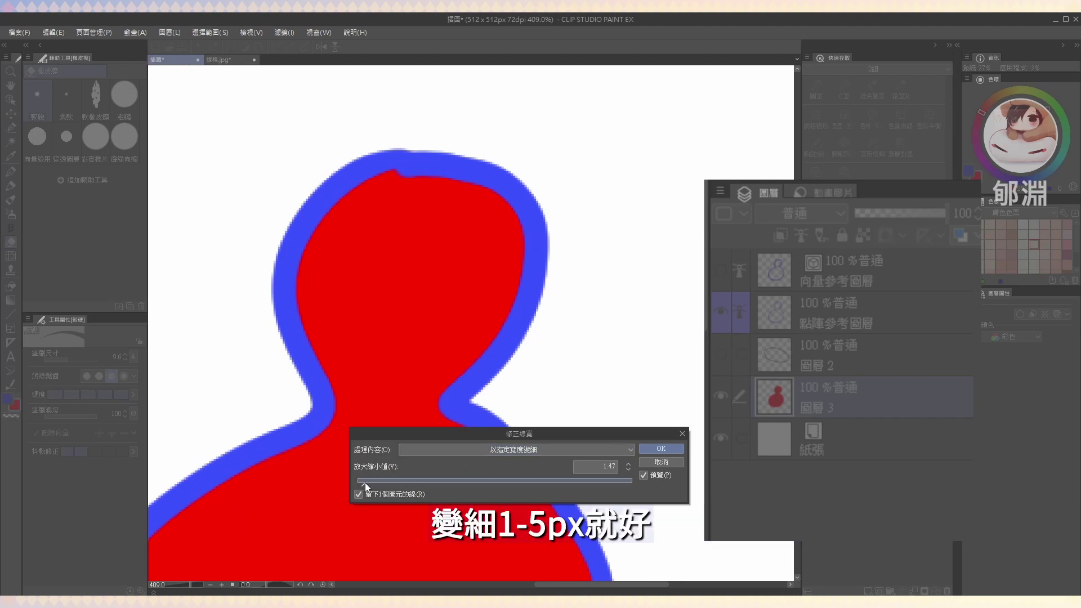
click(661, 448)
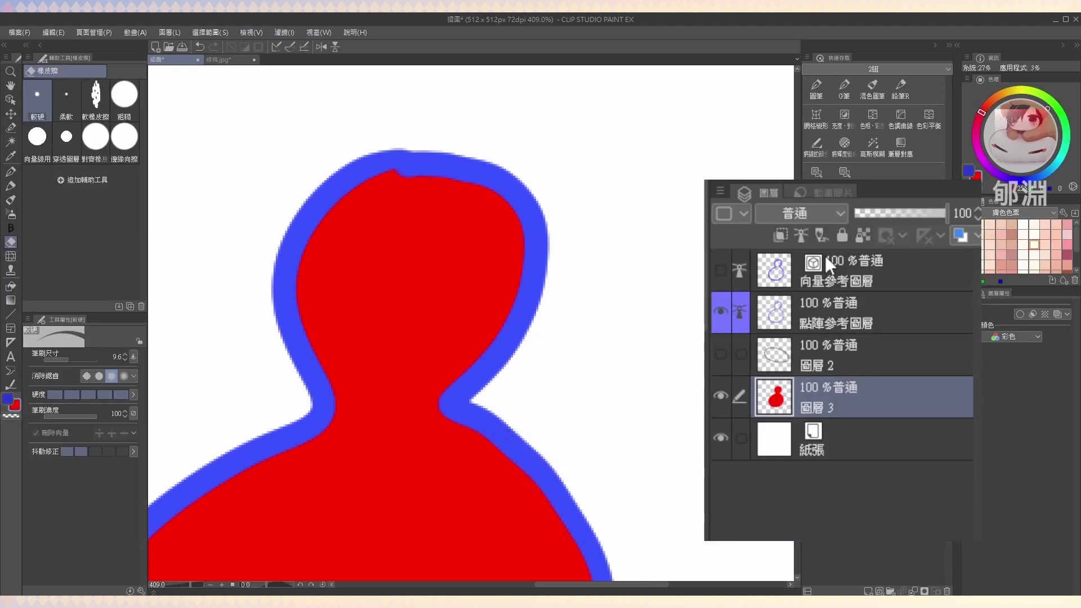
Hide 點陣參考圖層, show 向量參考圖層 in its place and make it the active layer
click(901, 210)
key(ctrl+z)
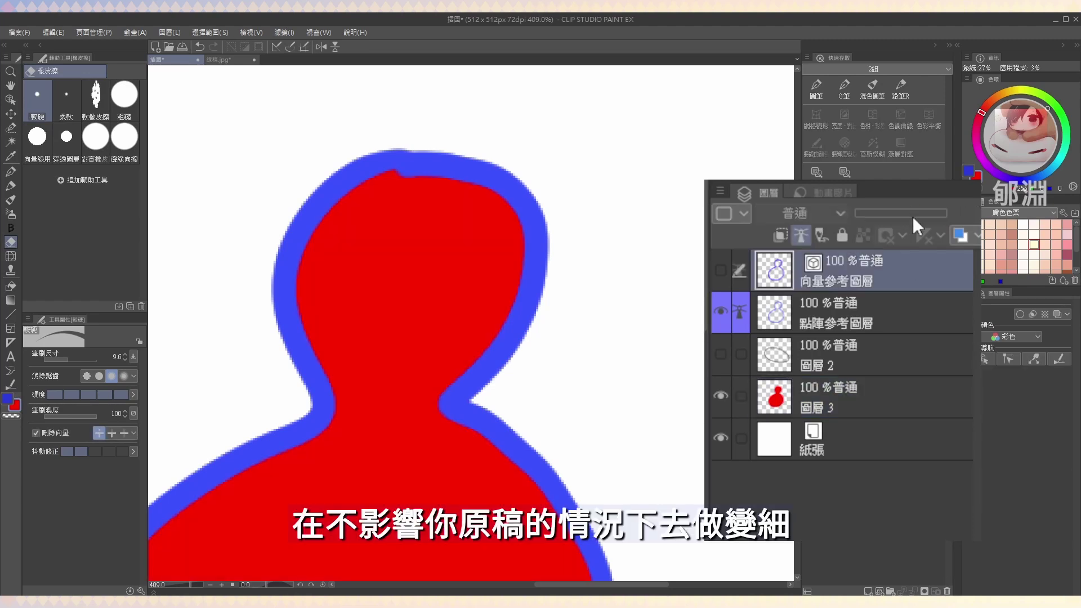
drag(540, 434, 558, 245)
scroll(591, 258, down, 3)
click(816, 312)
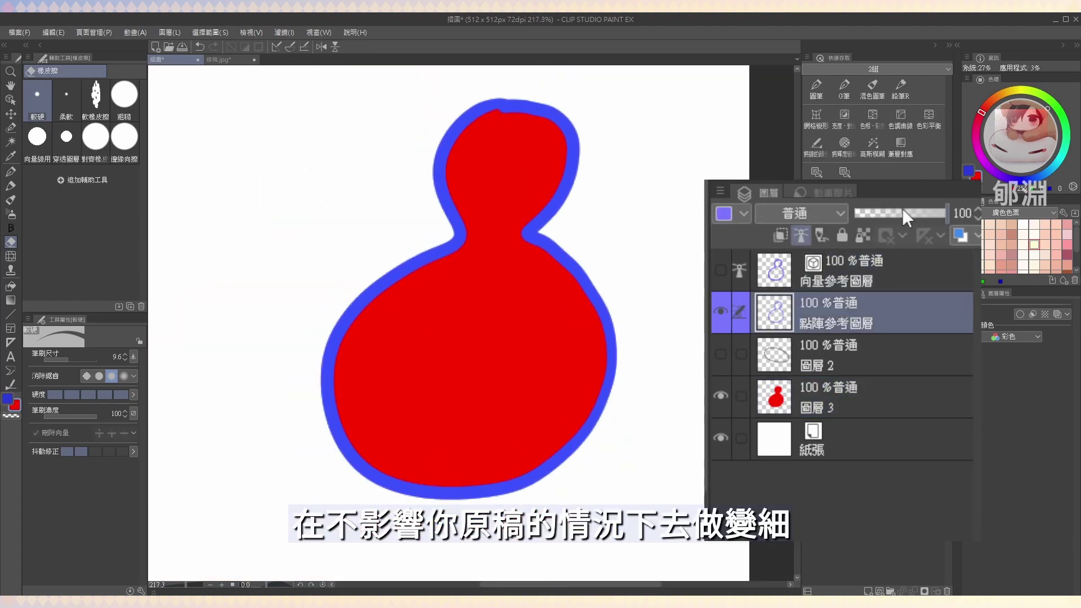
click(897, 212)
scroll(600, 440, up, 4)
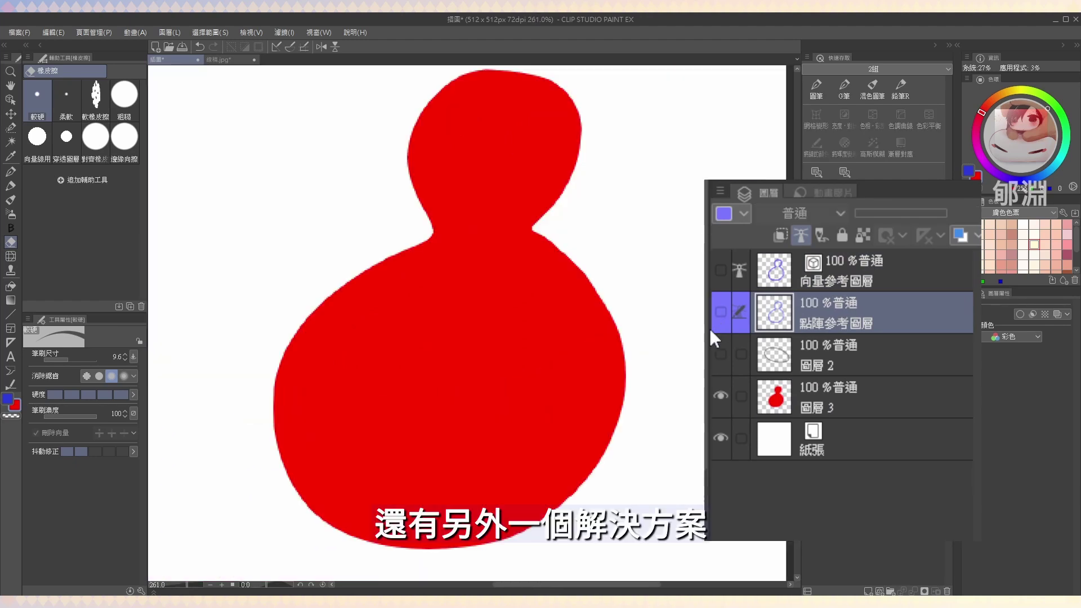
click(721, 271)
click(834, 278)
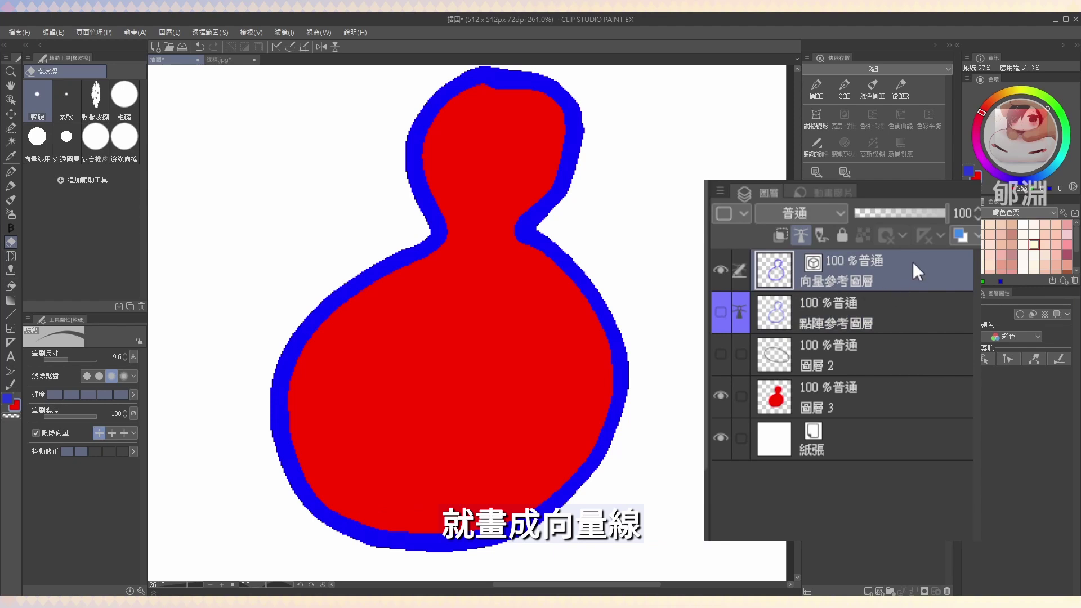
Delete 點陣參考圖層 and give 向量參考圖層 the purple palette colour as the reference layer
click(838, 313)
click(947, 591)
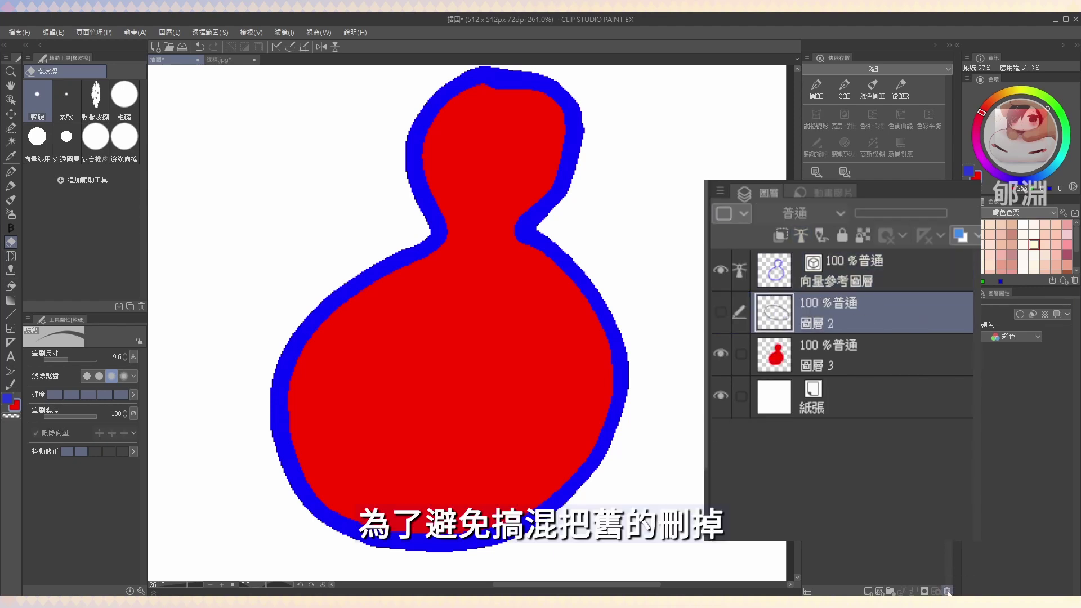
click(815, 261)
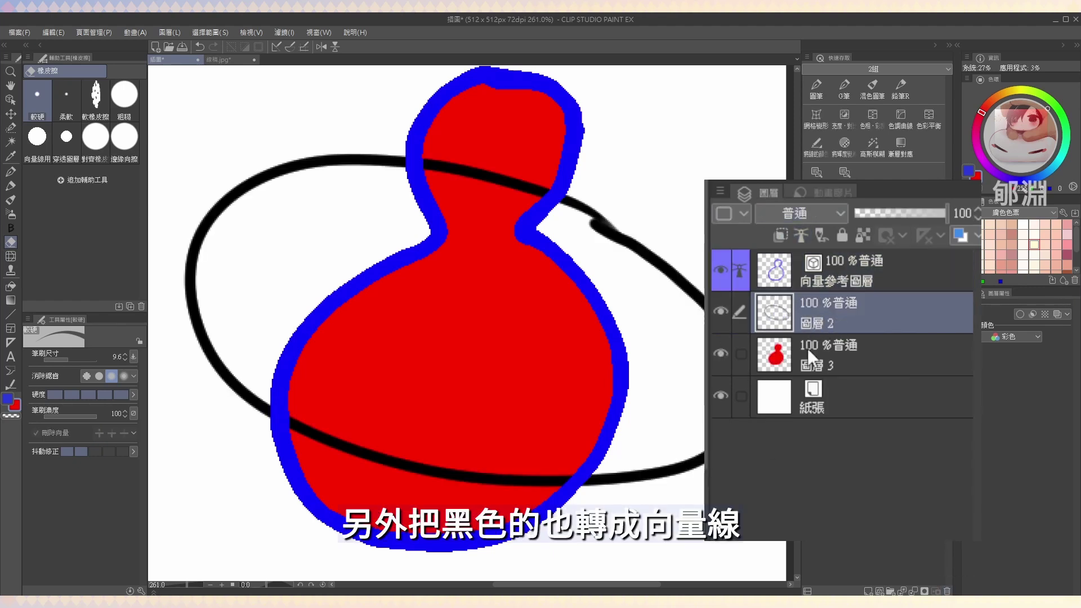
Convert 圖層 2, which holds the black ellipse line, to a 向量圖層 without keeping the original layer
right_click(850, 313)
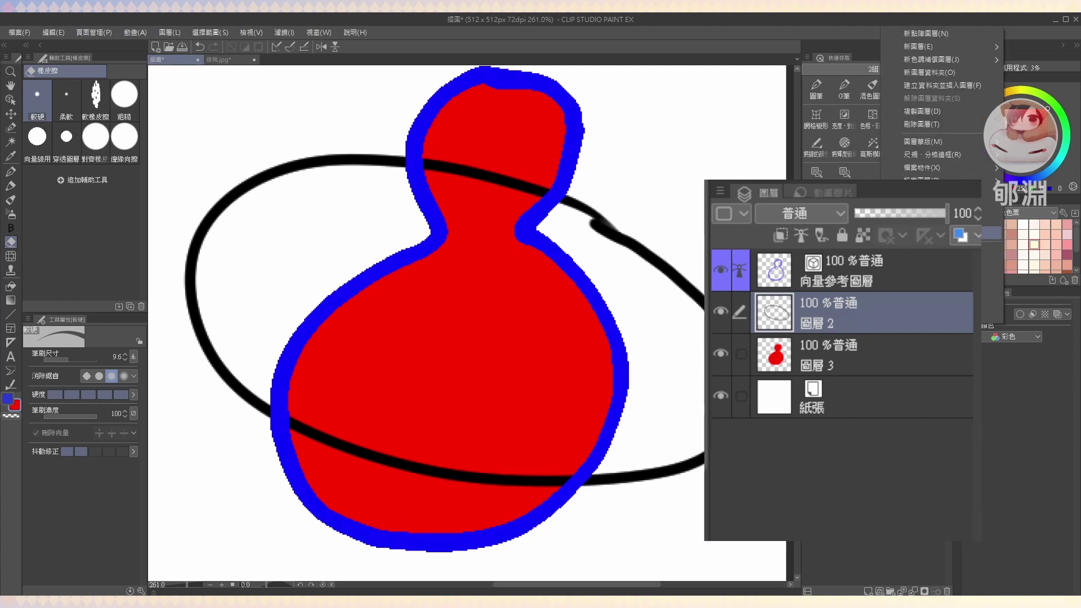
click(929, 219)
click(540, 275)
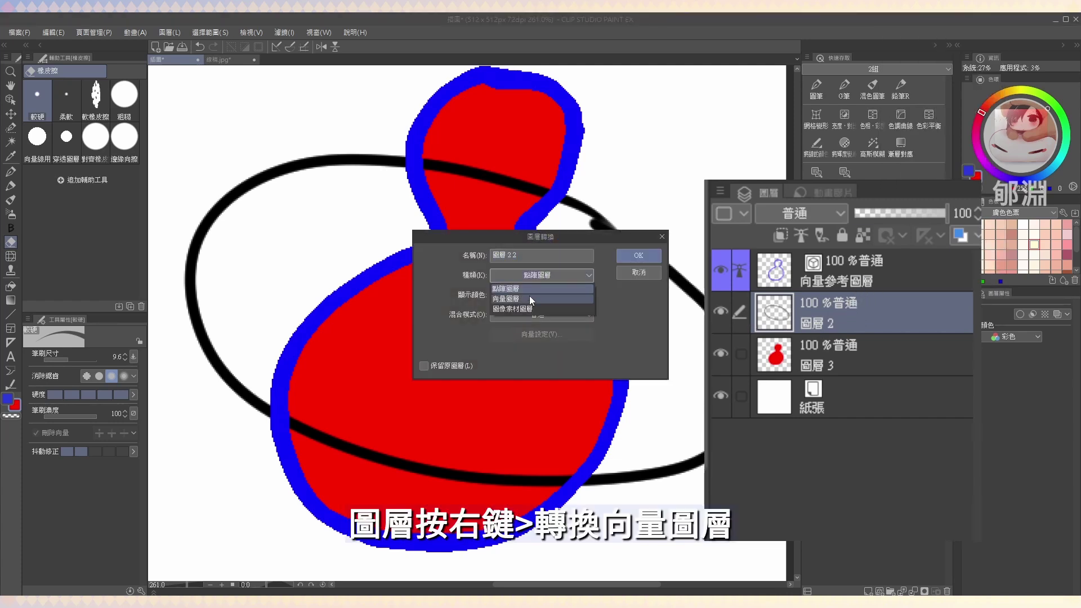
click(529, 295)
click(636, 256)
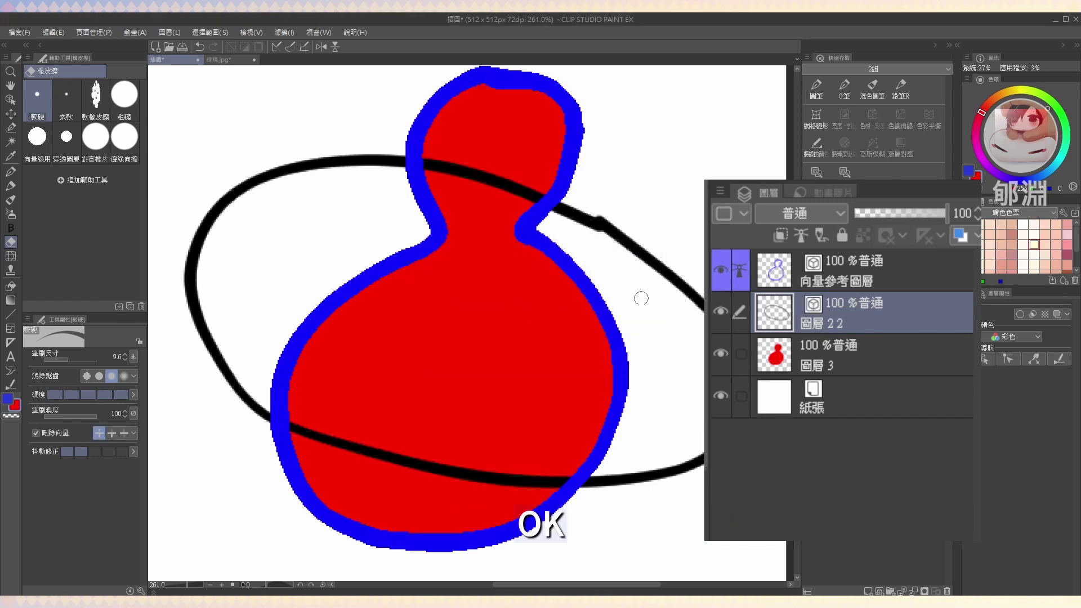
click(881, 282)
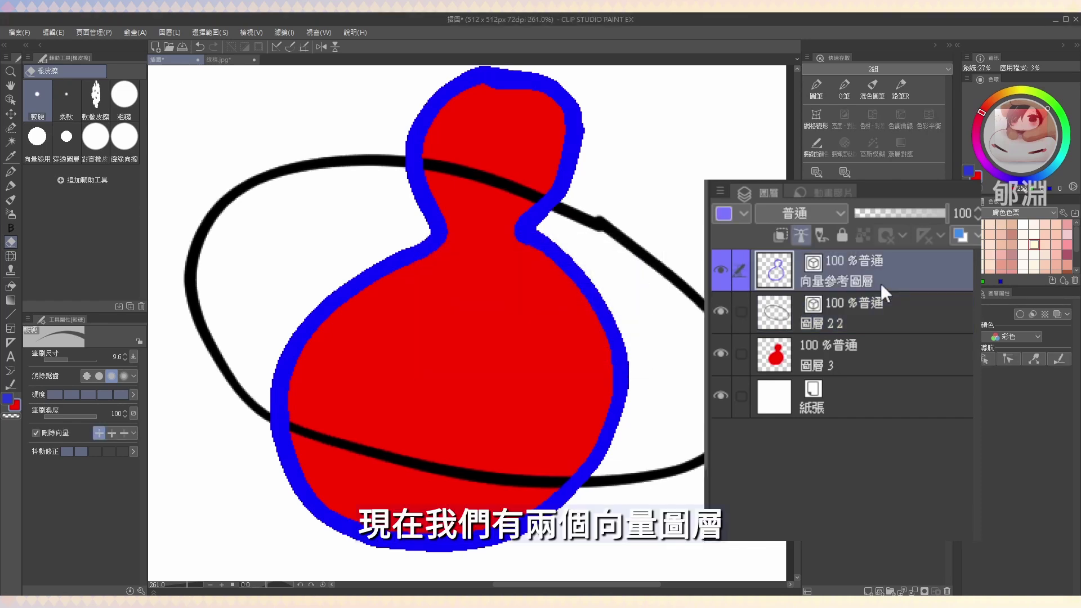
click(875, 320)
click(844, 281)
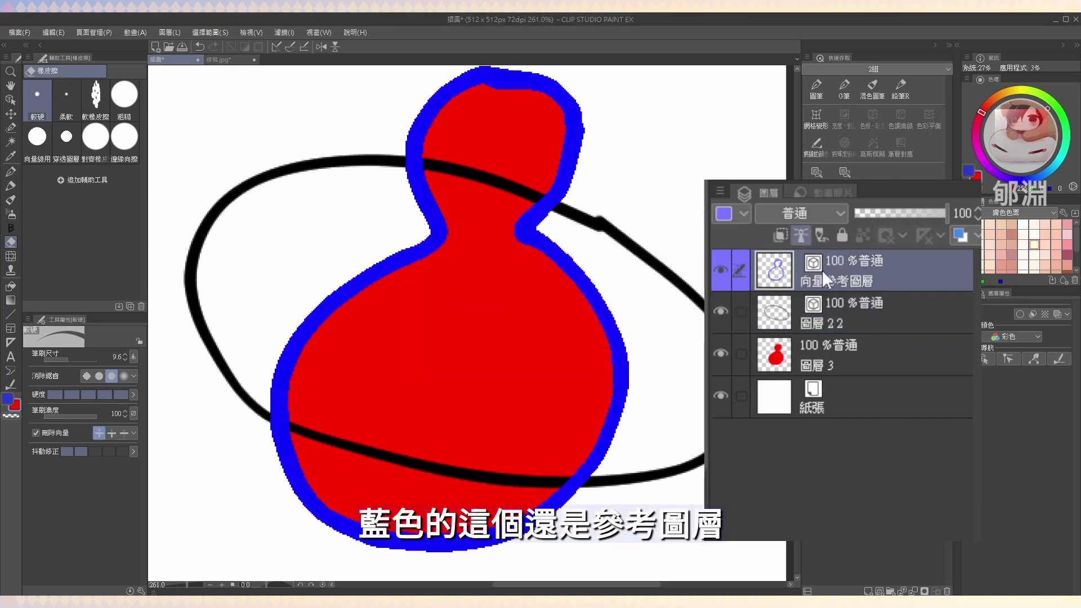
Hide the old fill layer 圖層 3 and add an empty raster layer directly above it
click(845, 346)
key(Delete)
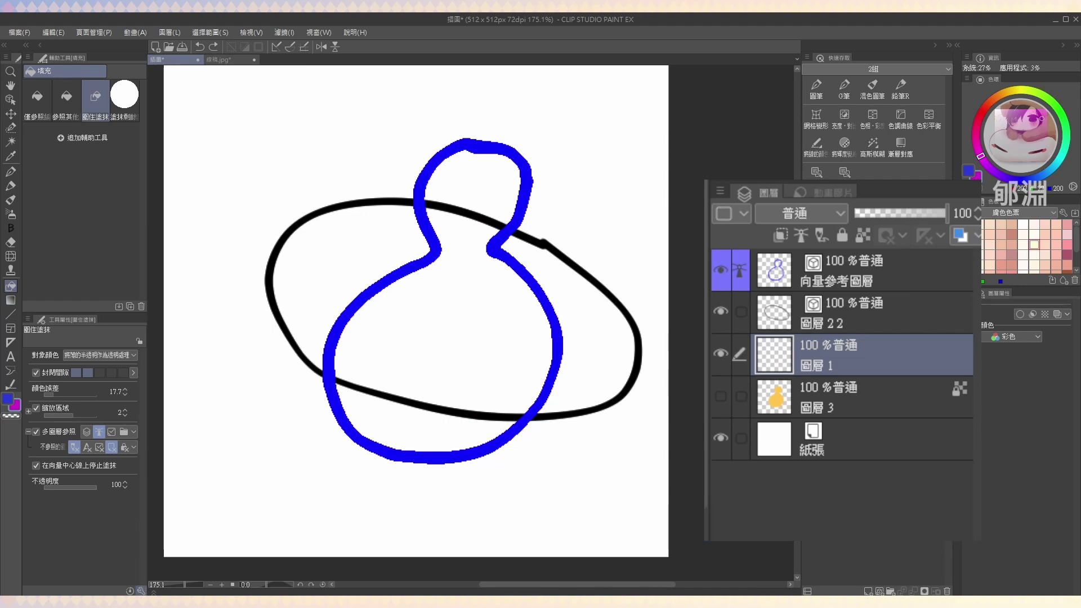
Check the 在向量中心線上停止塗抹 setting of the 圍住塗抹 tool and fill the snowman outline with purple on 圖層 1
click(141, 591)
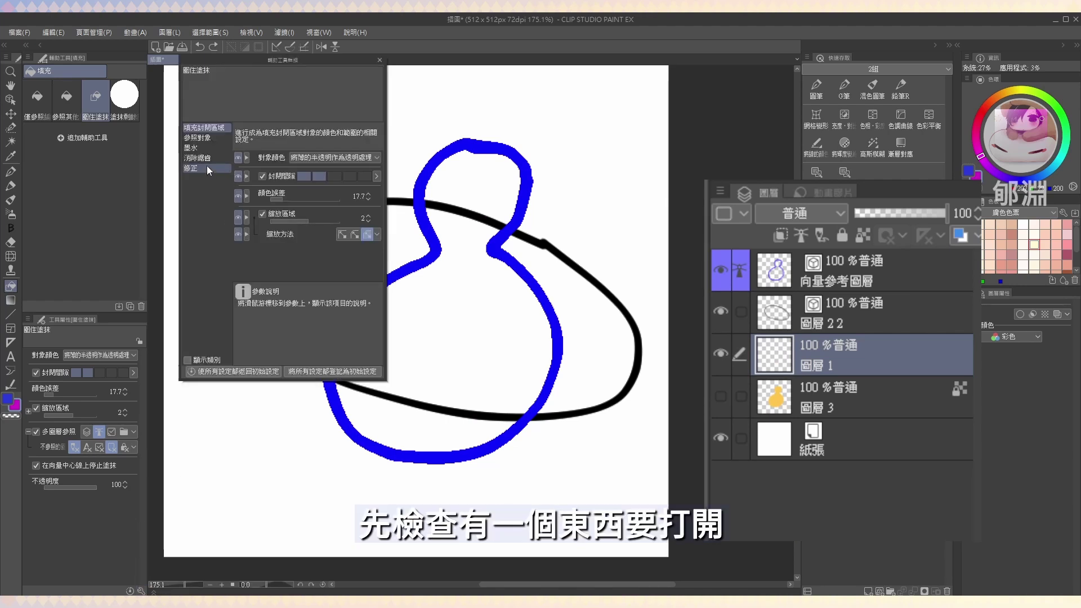
click(211, 138)
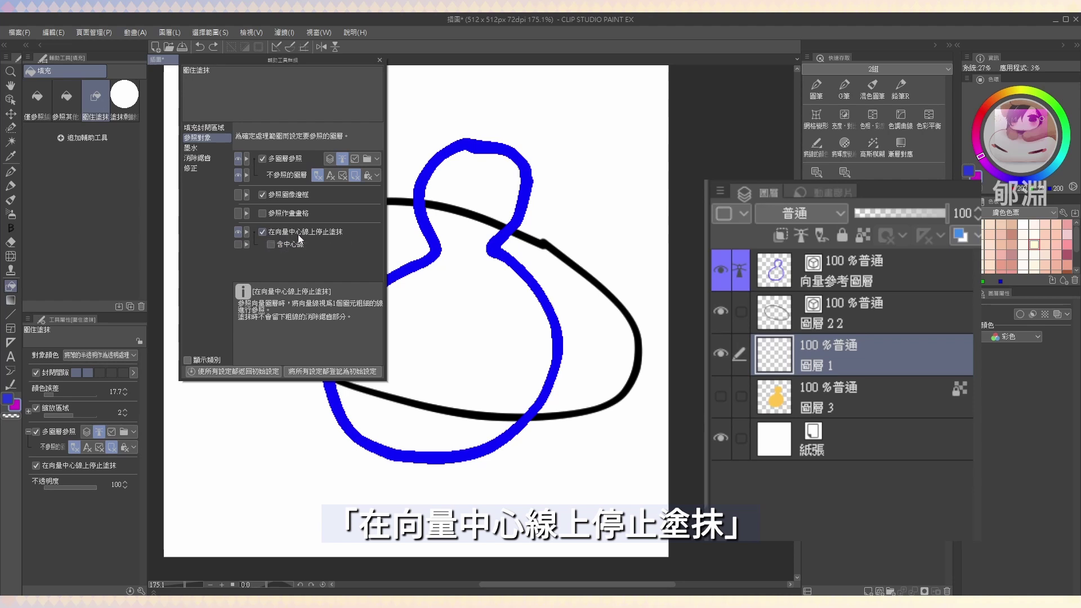
mouse_move(448, 111)
mouse_down()
mouse_move(309, 129)
mouse_move(349, 485)
mouse_move(622, 424)
mouse_move(651, 270)
mouse_move(454, 102)
mouse_up()
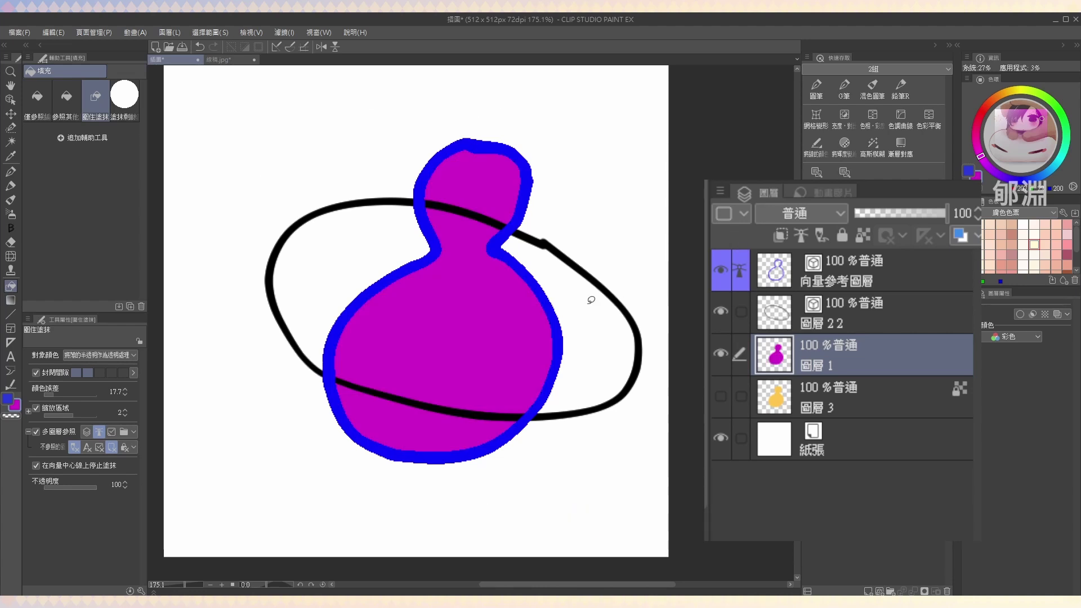
Lower the opacity of 向量參考圖層 to 28 %
scroll(468, 309, up, 2)
click(852, 273)
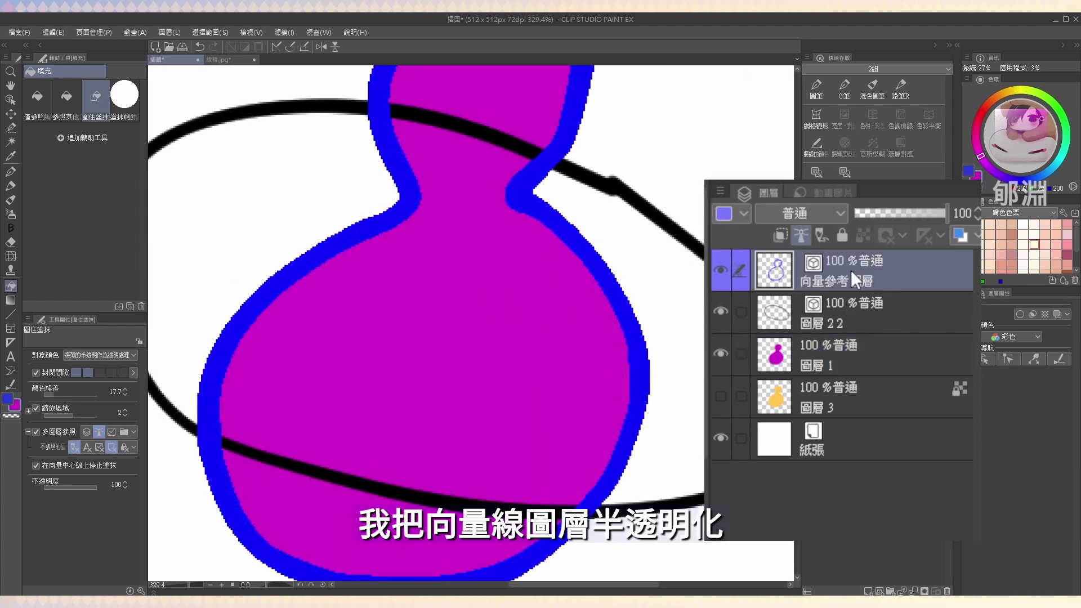
click(881, 212)
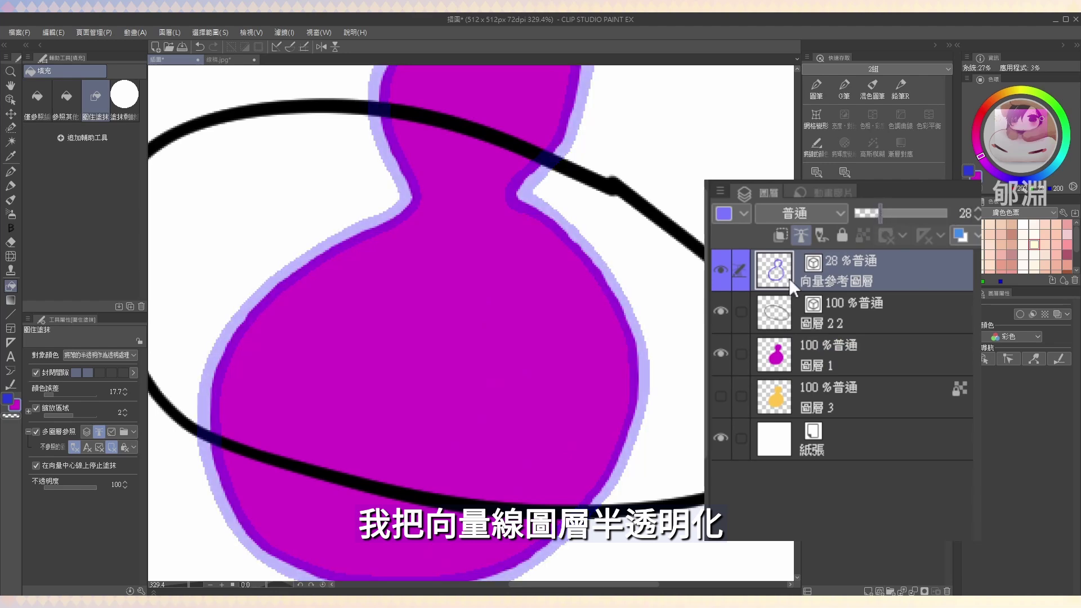
Examine where the purple fill ends under the translucent outline, comparing it with 向量參考圖層 shown and hidden
scroll(514, 277, up, 4)
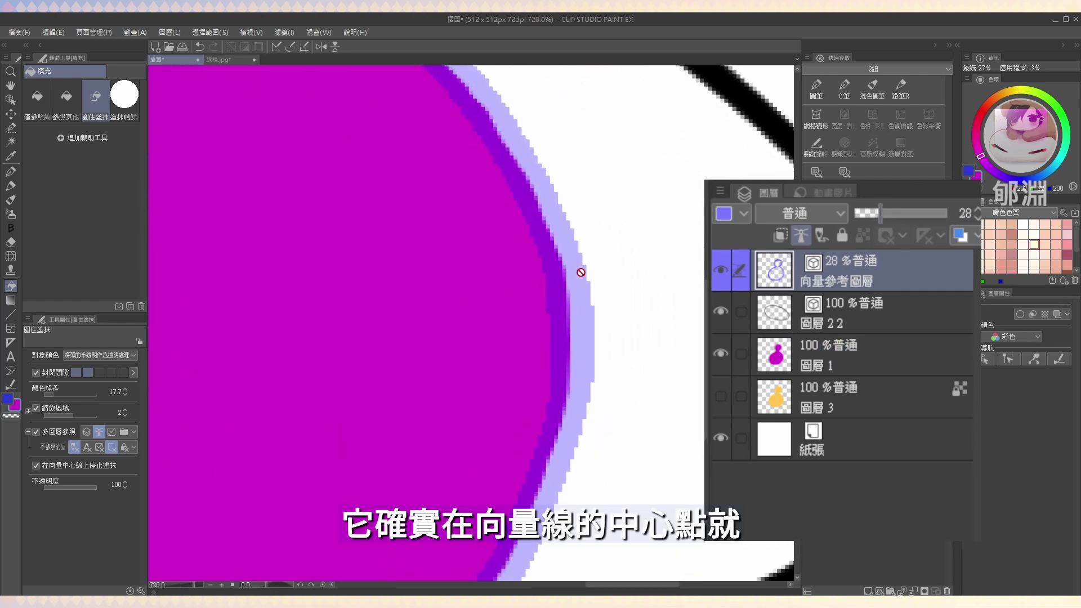
click(816, 87)
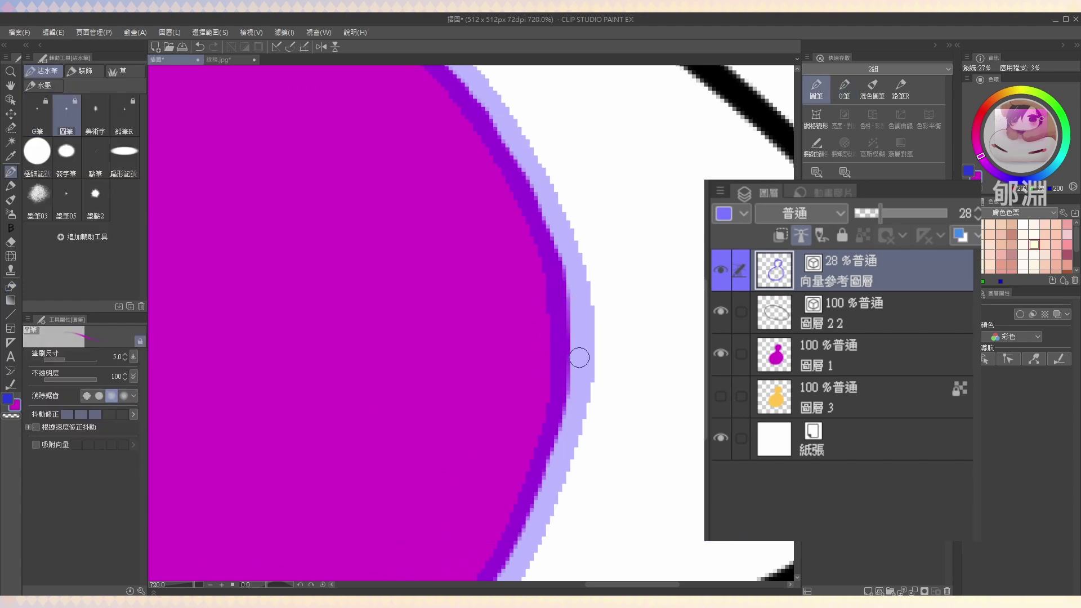
scroll(564, 361, down, 3)
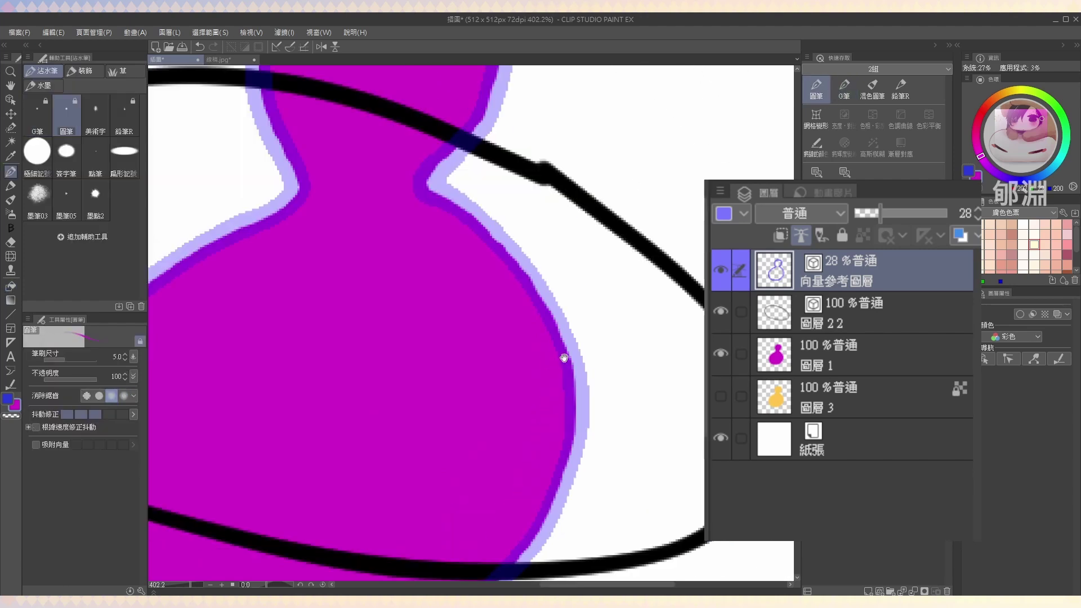
scroll(564, 361, down, 1)
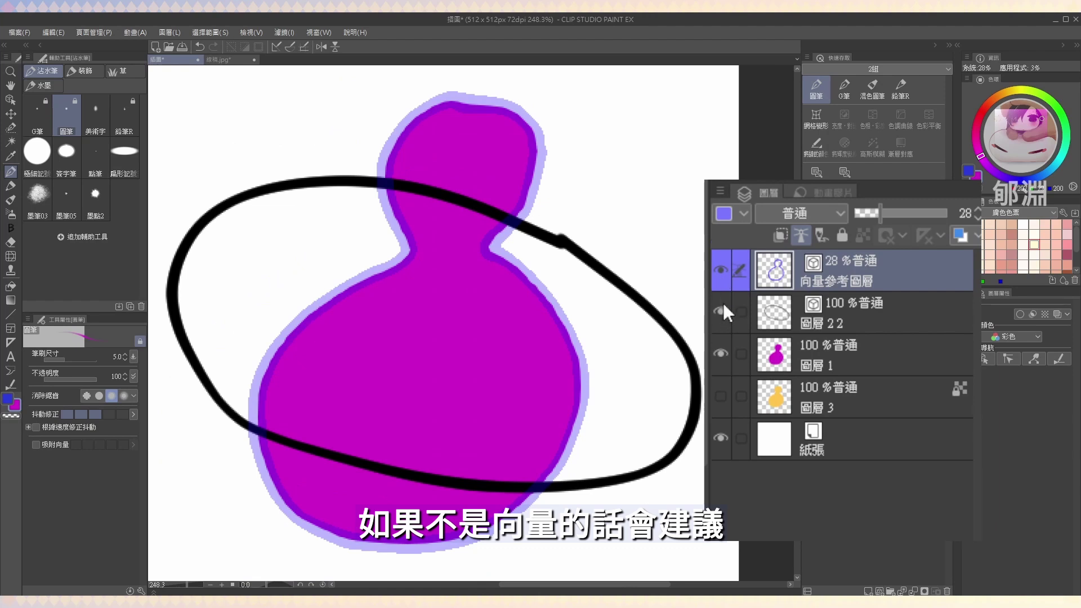
click(721, 272)
click(718, 269)
Thin the purple fill on 圖層 1 with the 修正線寬 filter, using 以指定寬度變細 with a value of 1.51
click(283, 33)
mouse_move(292, 46)
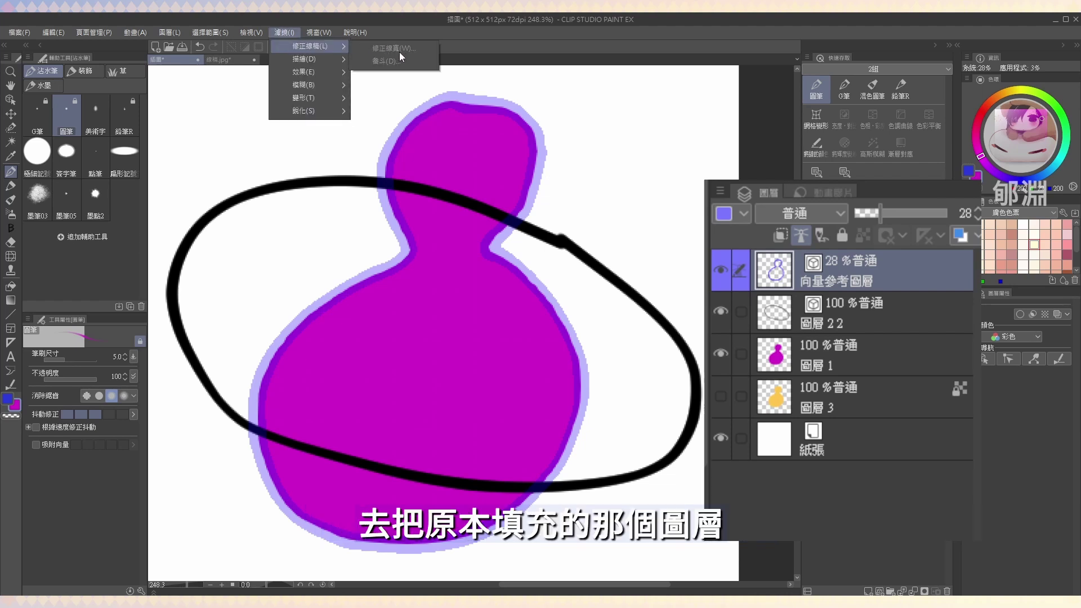
click(794, 356)
click(794, 356)
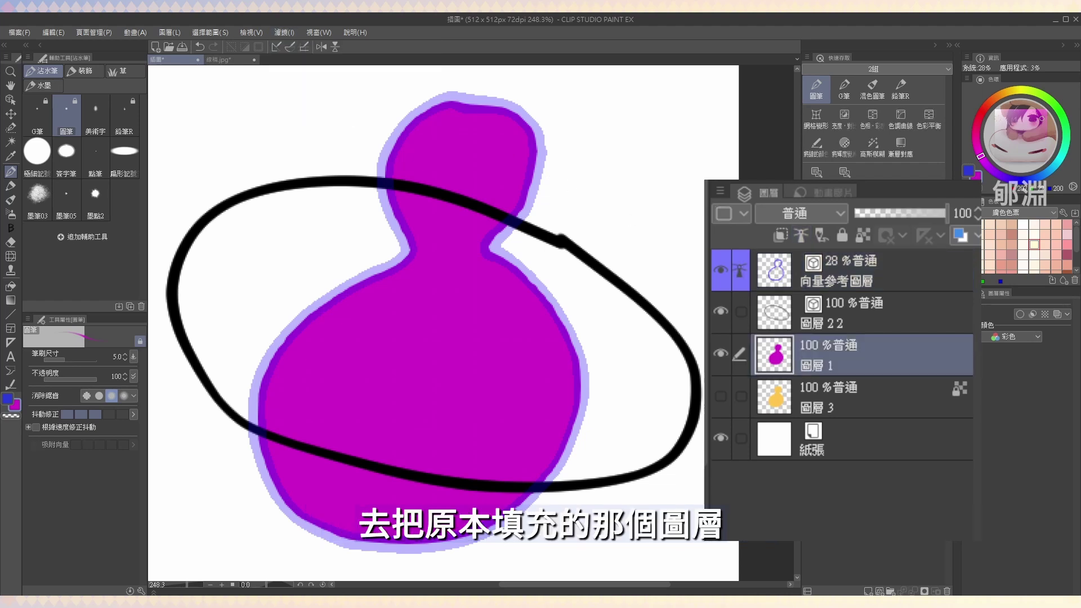
click(292, 35)
mouse_move(295, 49)
click(386, 49)
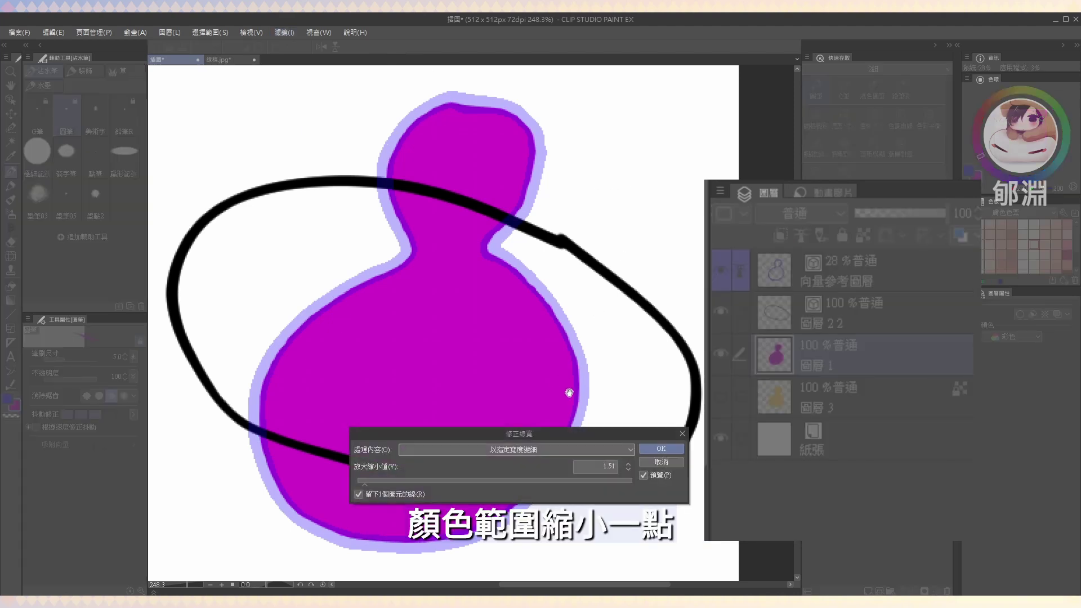
click(676, 448)
Add a layer above the purple fill and undo a trial 圓筆 stroke made on it in brighter magenta at size 16.1
click(1041, 108)
mouse_move(526, 259)
mouse_down()
mouse_move(539, 265)
mouse_move(525, 239)
mouse_up()
key(ctrl+shift+n)
mouse_move(511, 237)
mouse_down()
mouse_move(552, 251)
mouse_move(617, 302)
mouse_up()
key(ctrl+z)
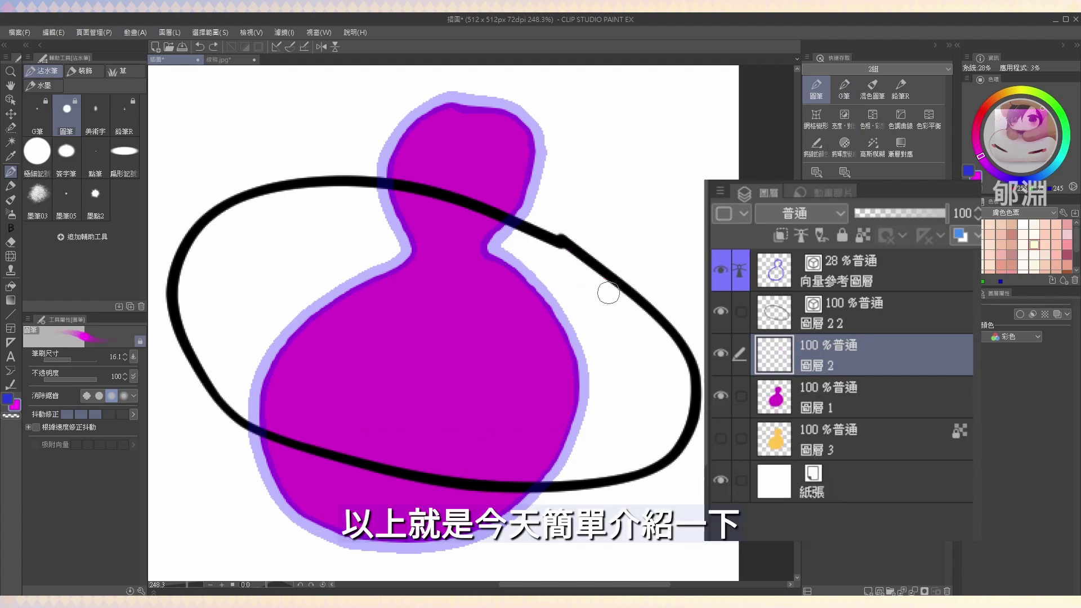